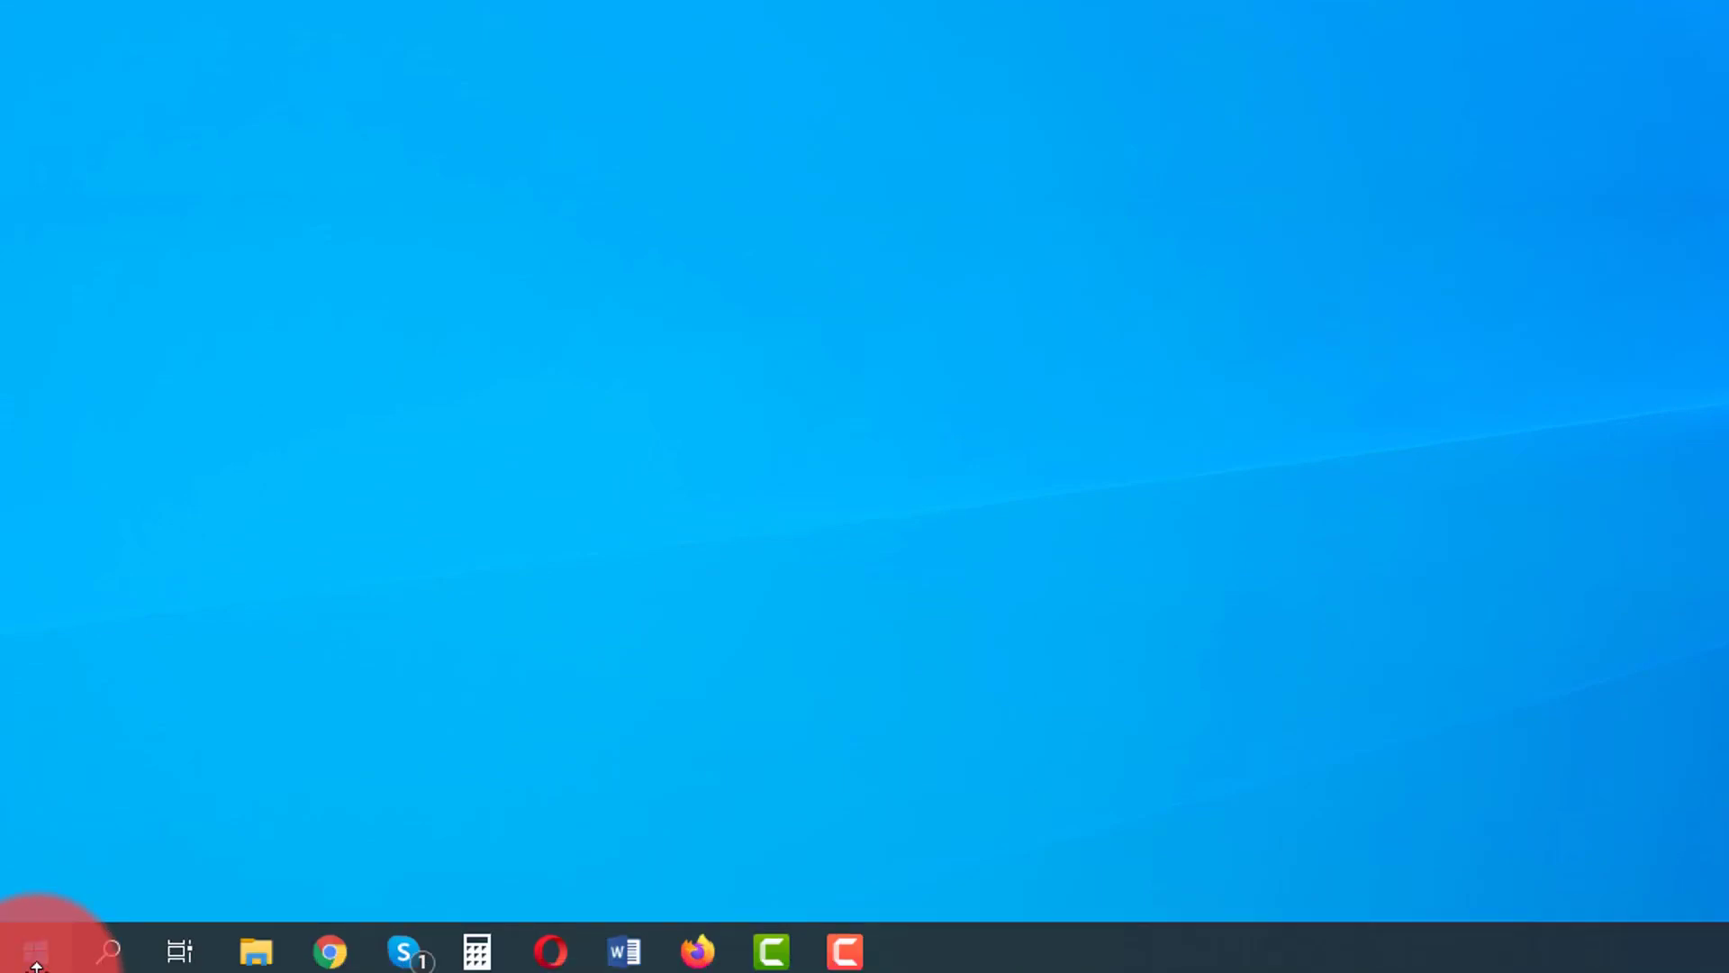
- Search the Start menu for 'notepad' and launch Notepad as administrator
left_click(32, 958)
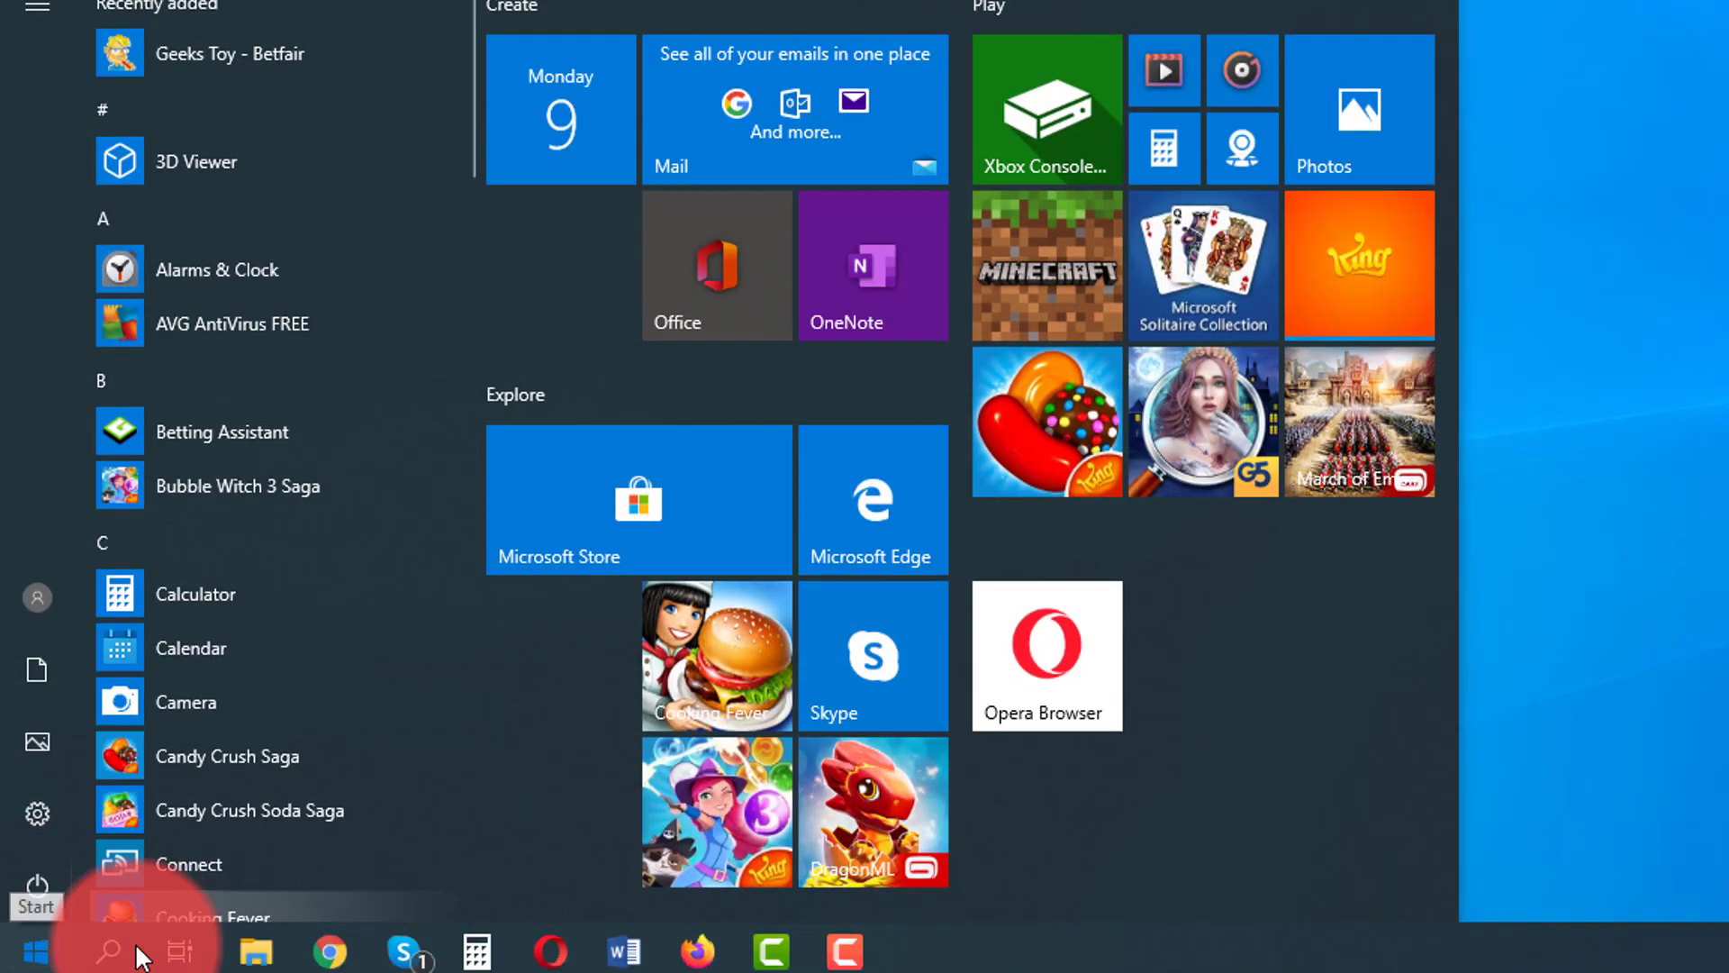
type("notepad")
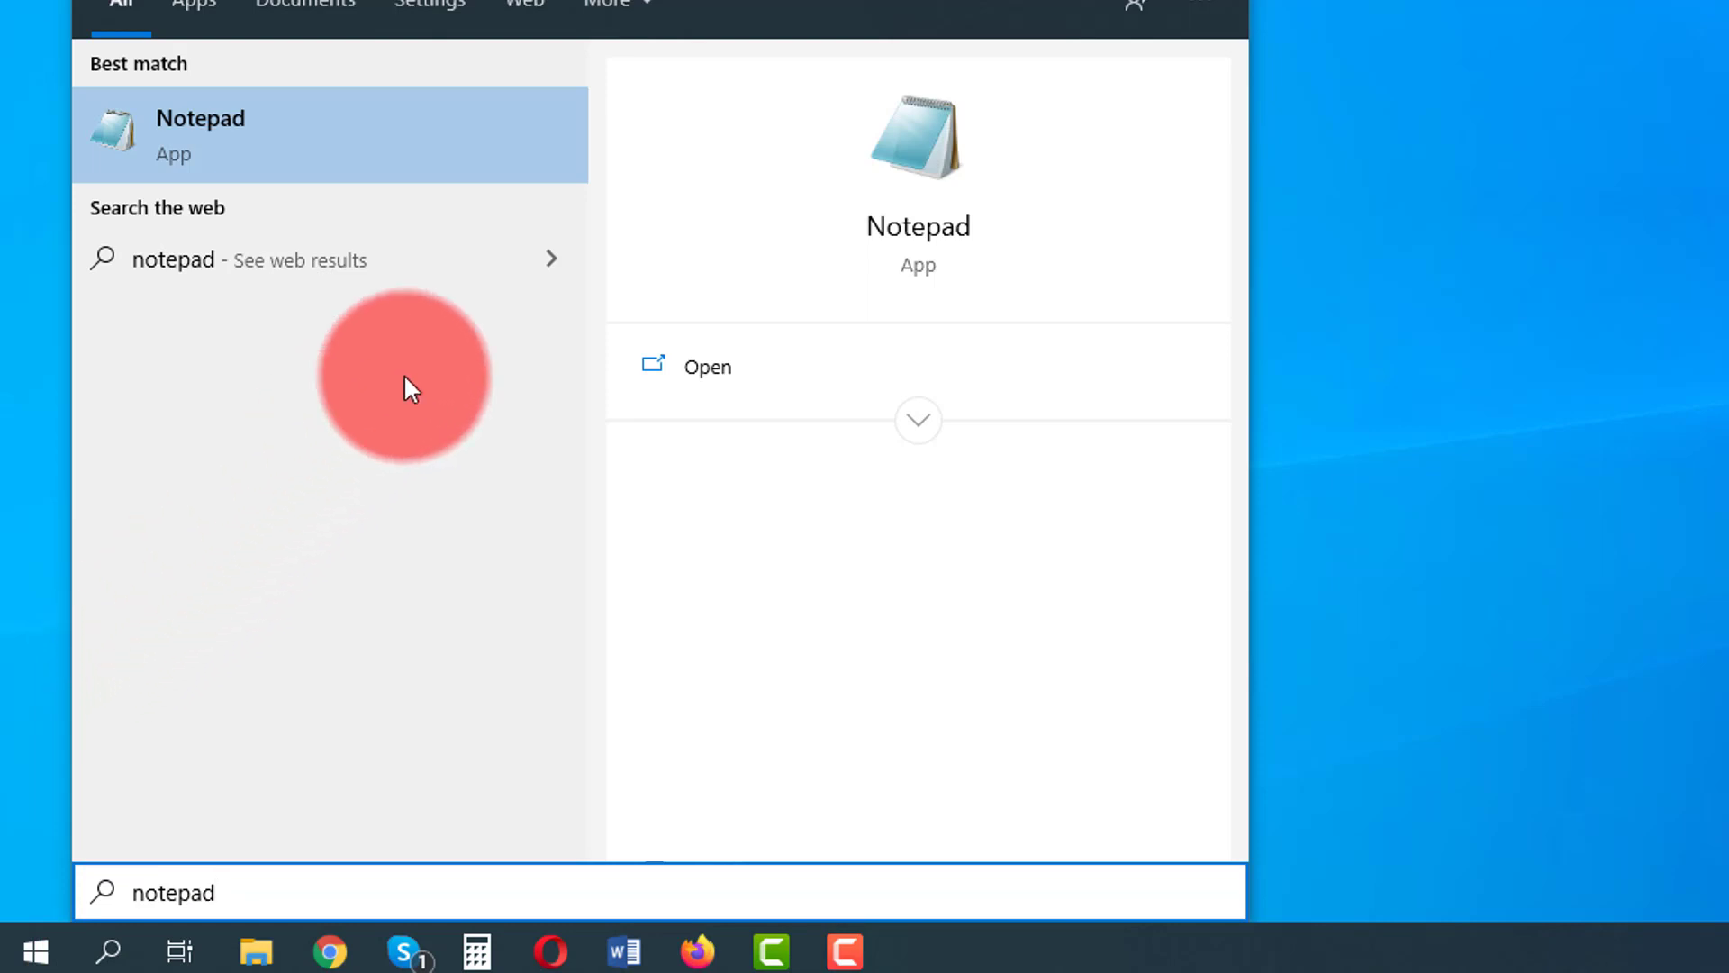
right_click(338, 140)
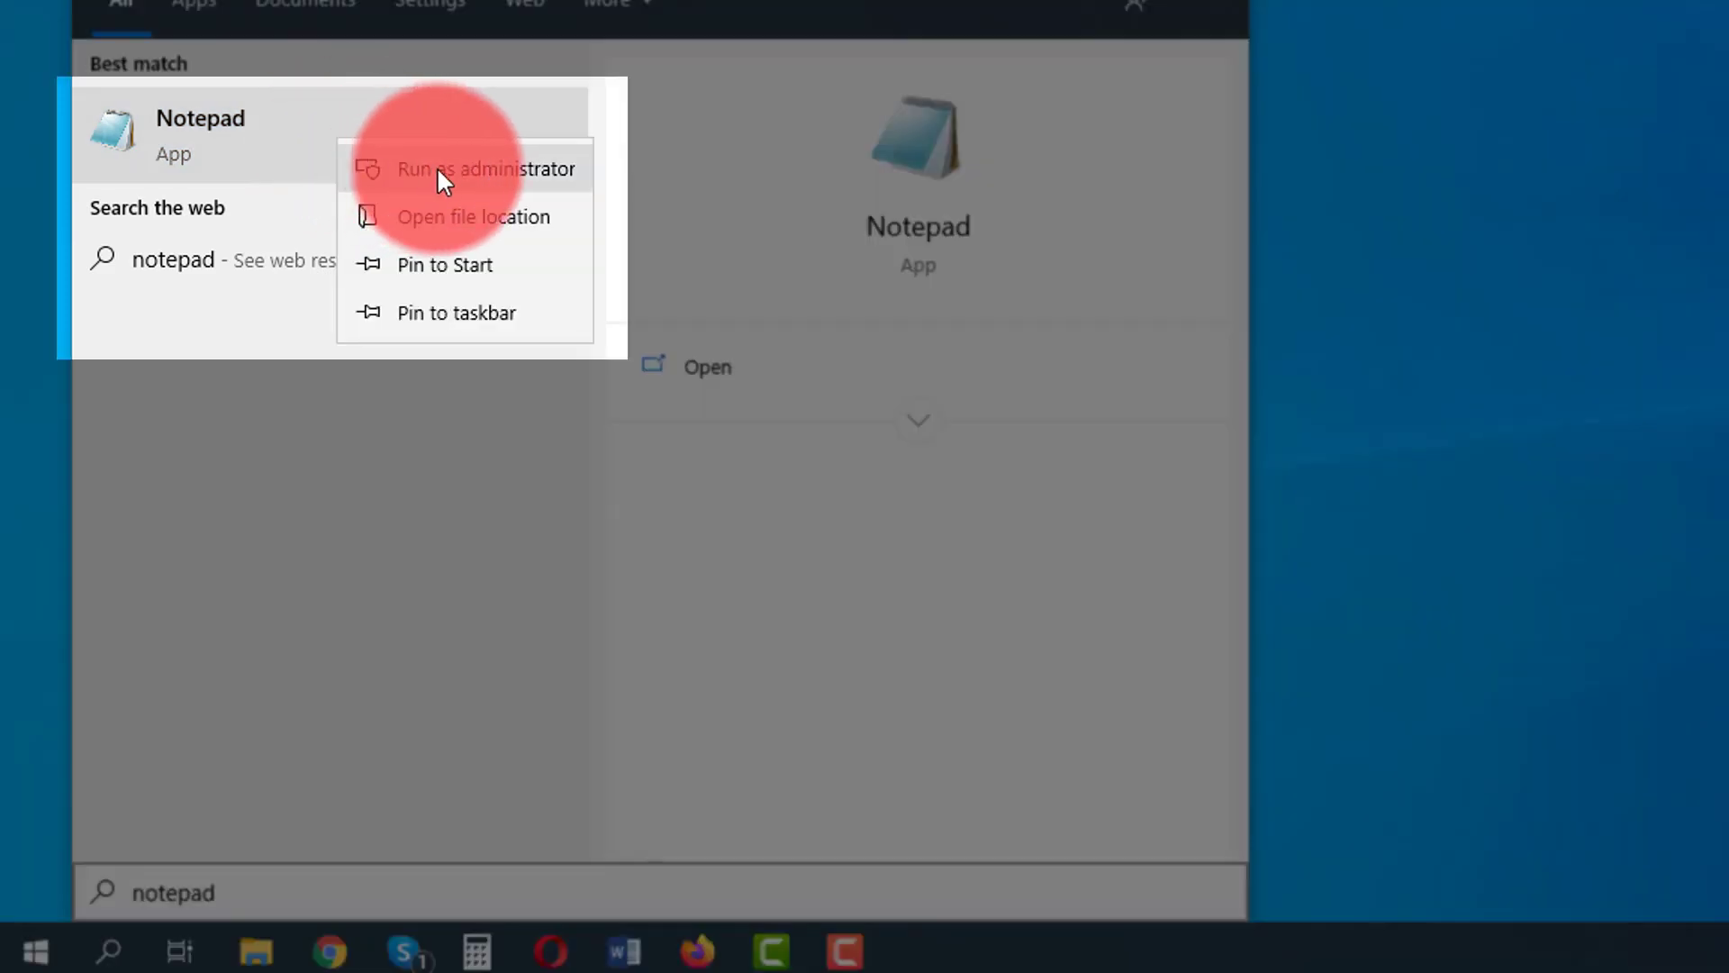
left_click(489, 167)
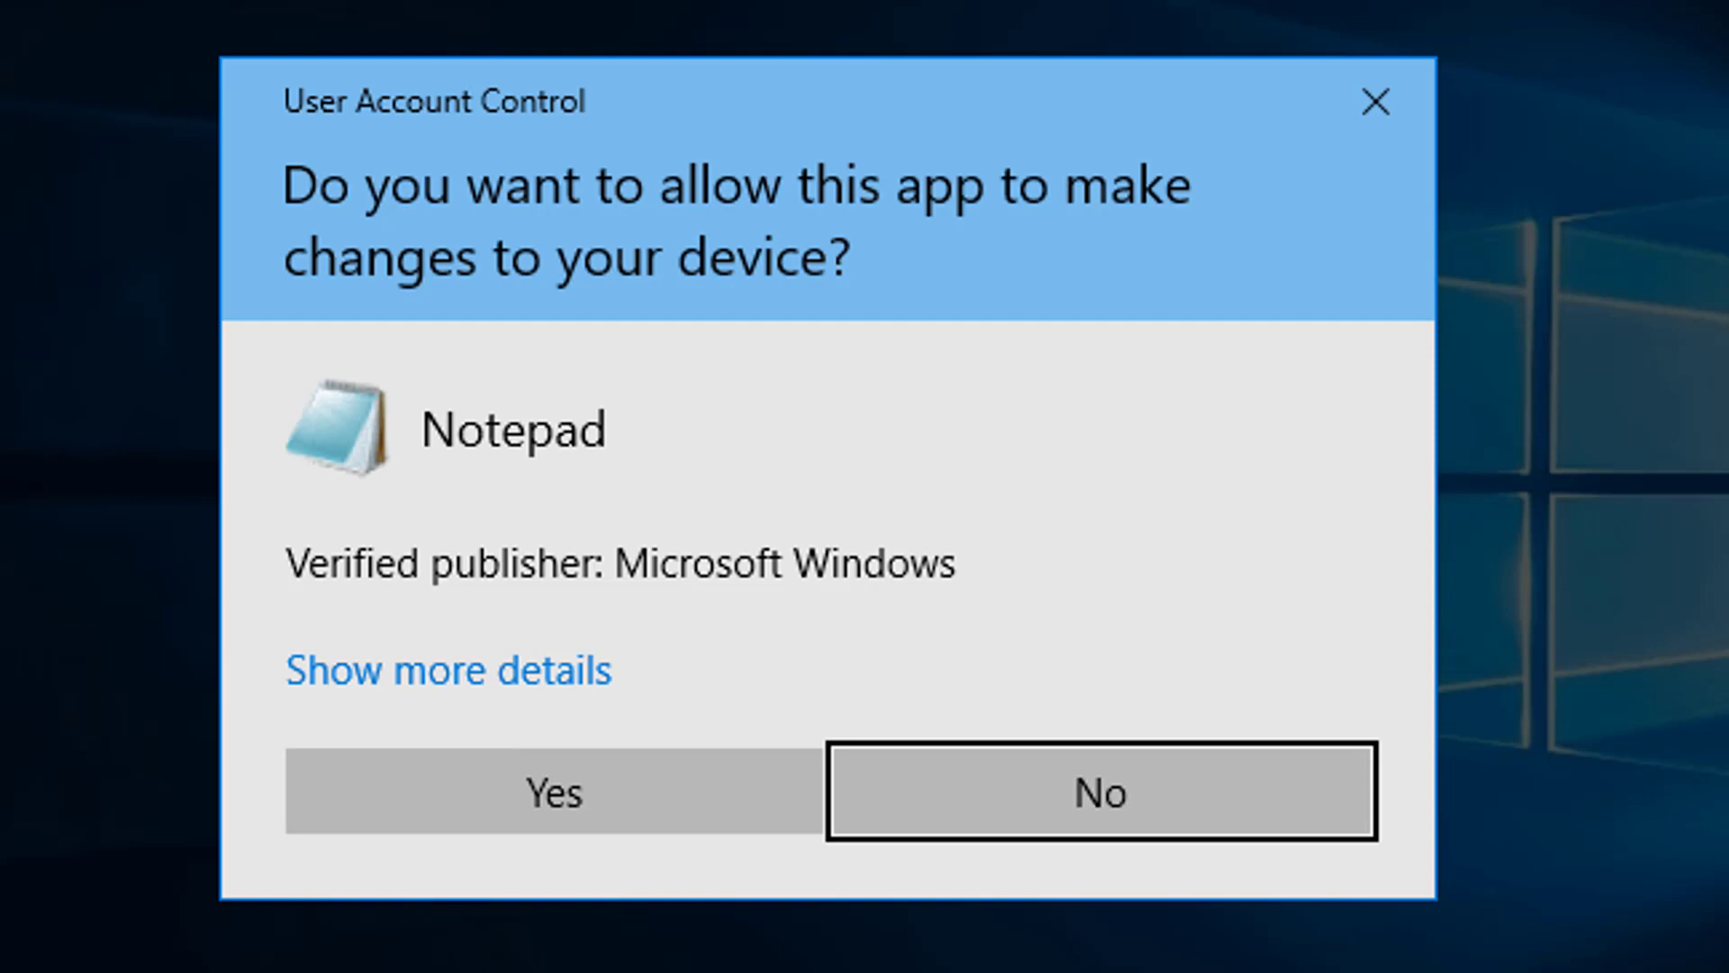
- In Notepad's Open dialog, go to the C:\Windows\System32\Drivers\Etc folder
left_click(554, 792)
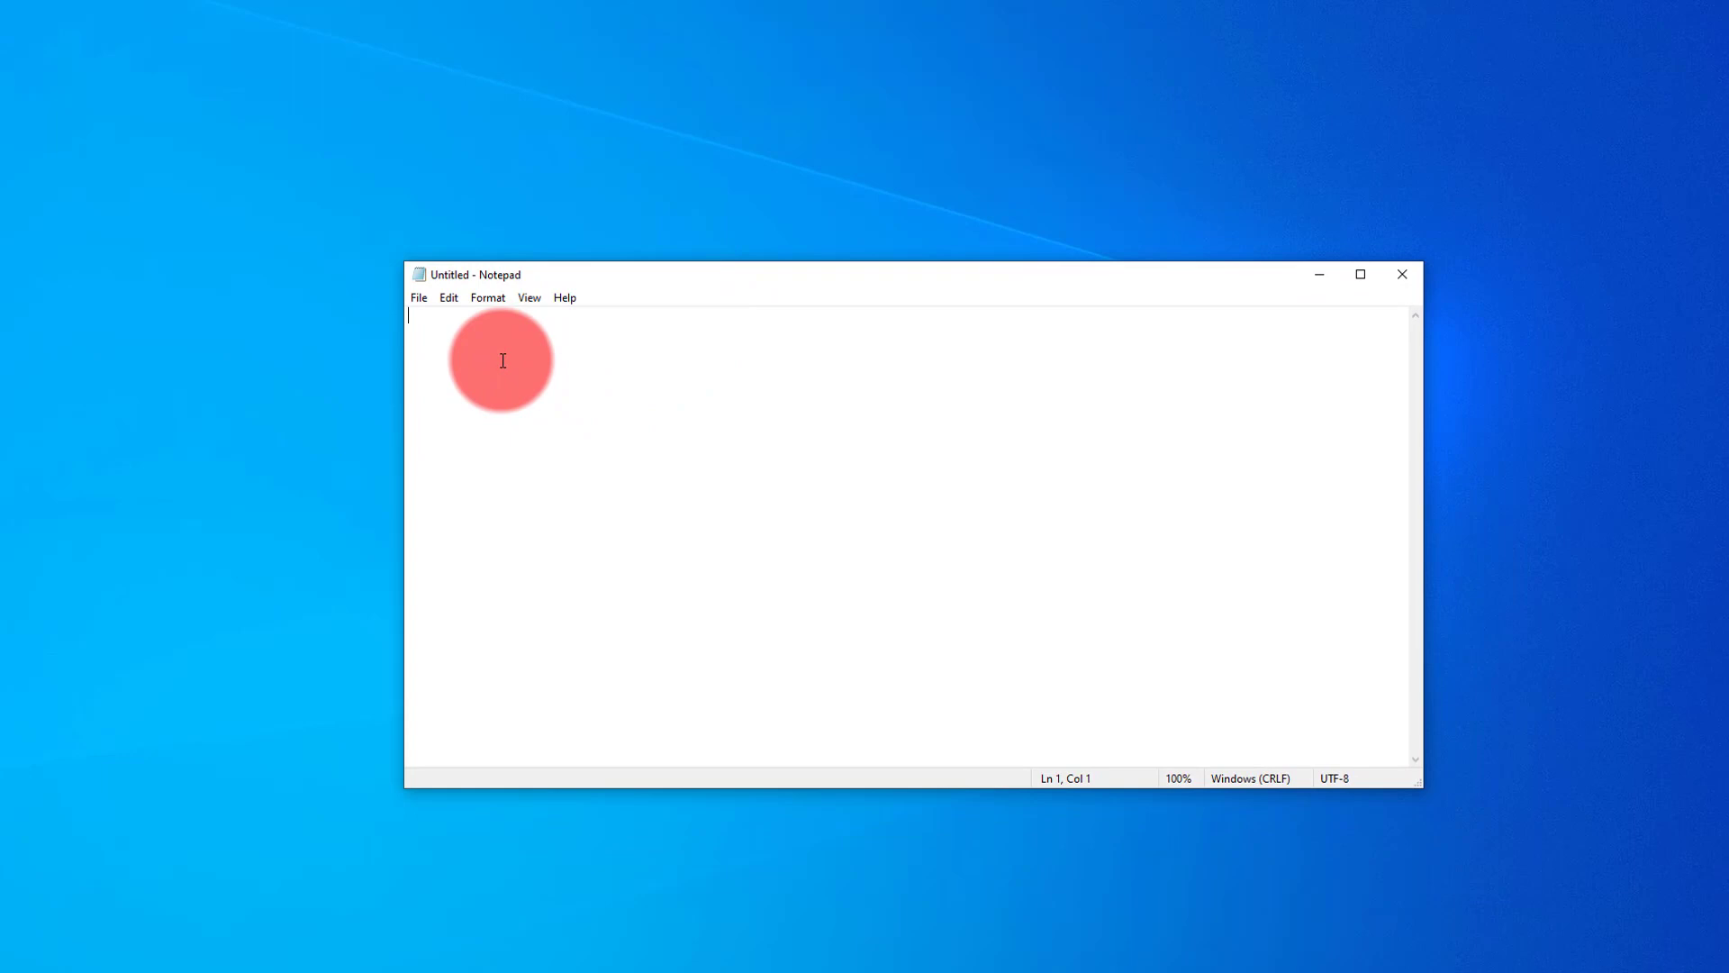
left_click(418, 300)
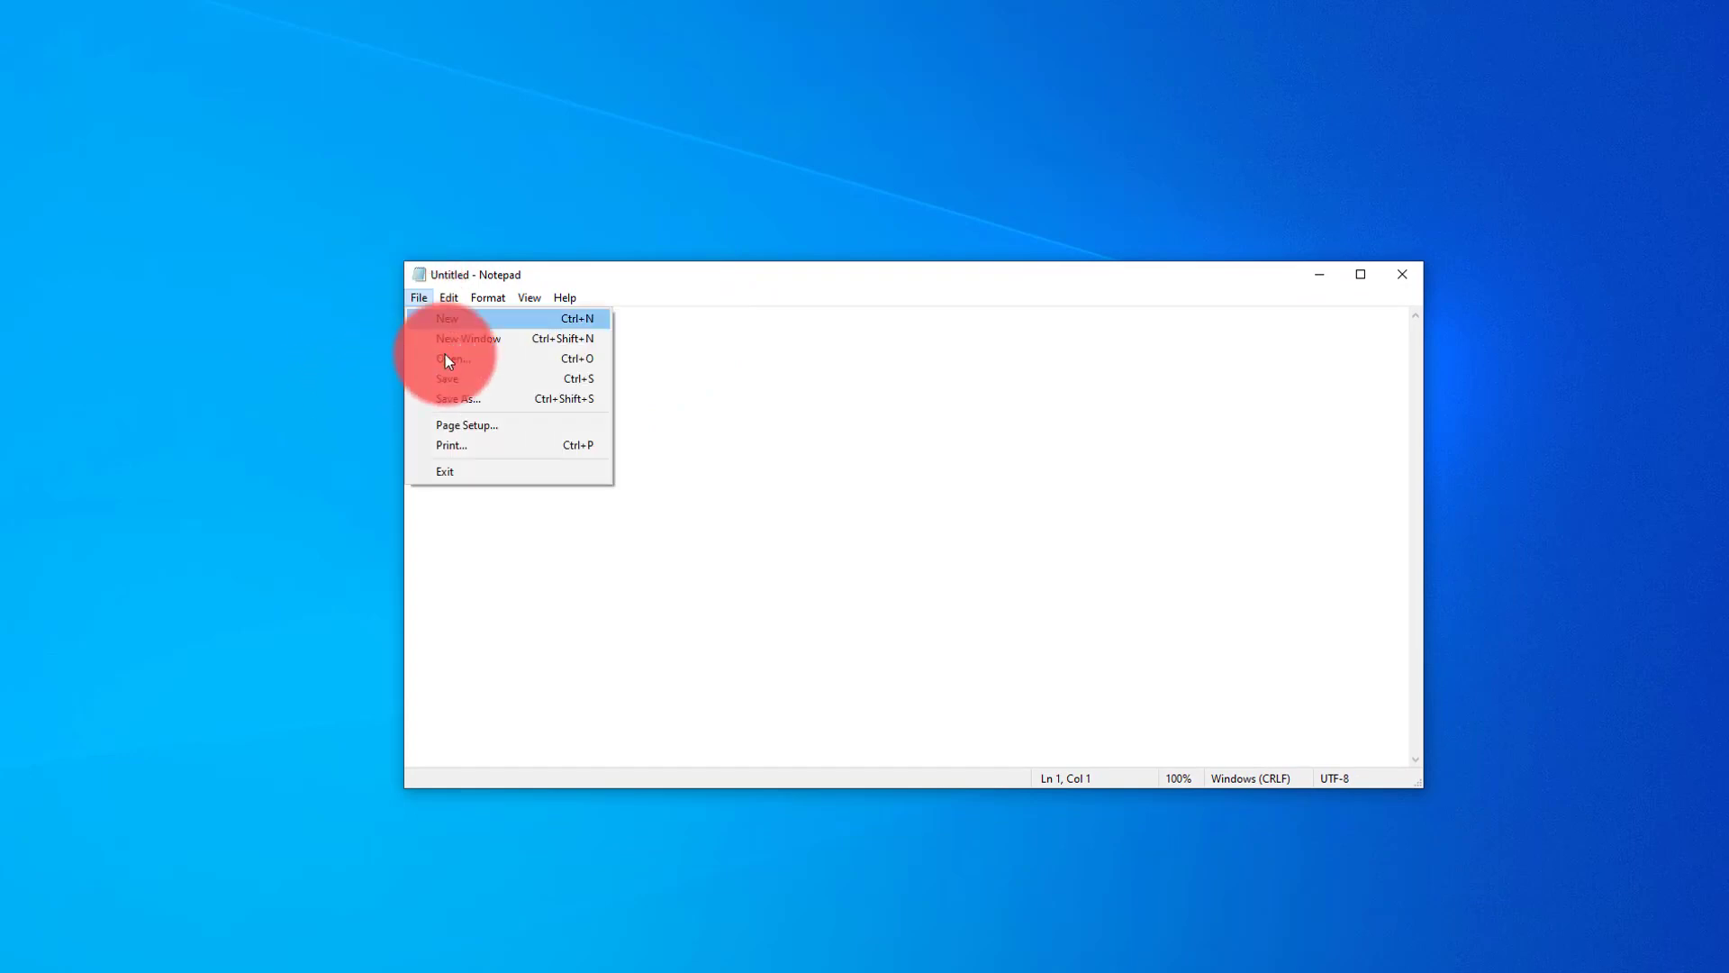
left_click(448, 356)
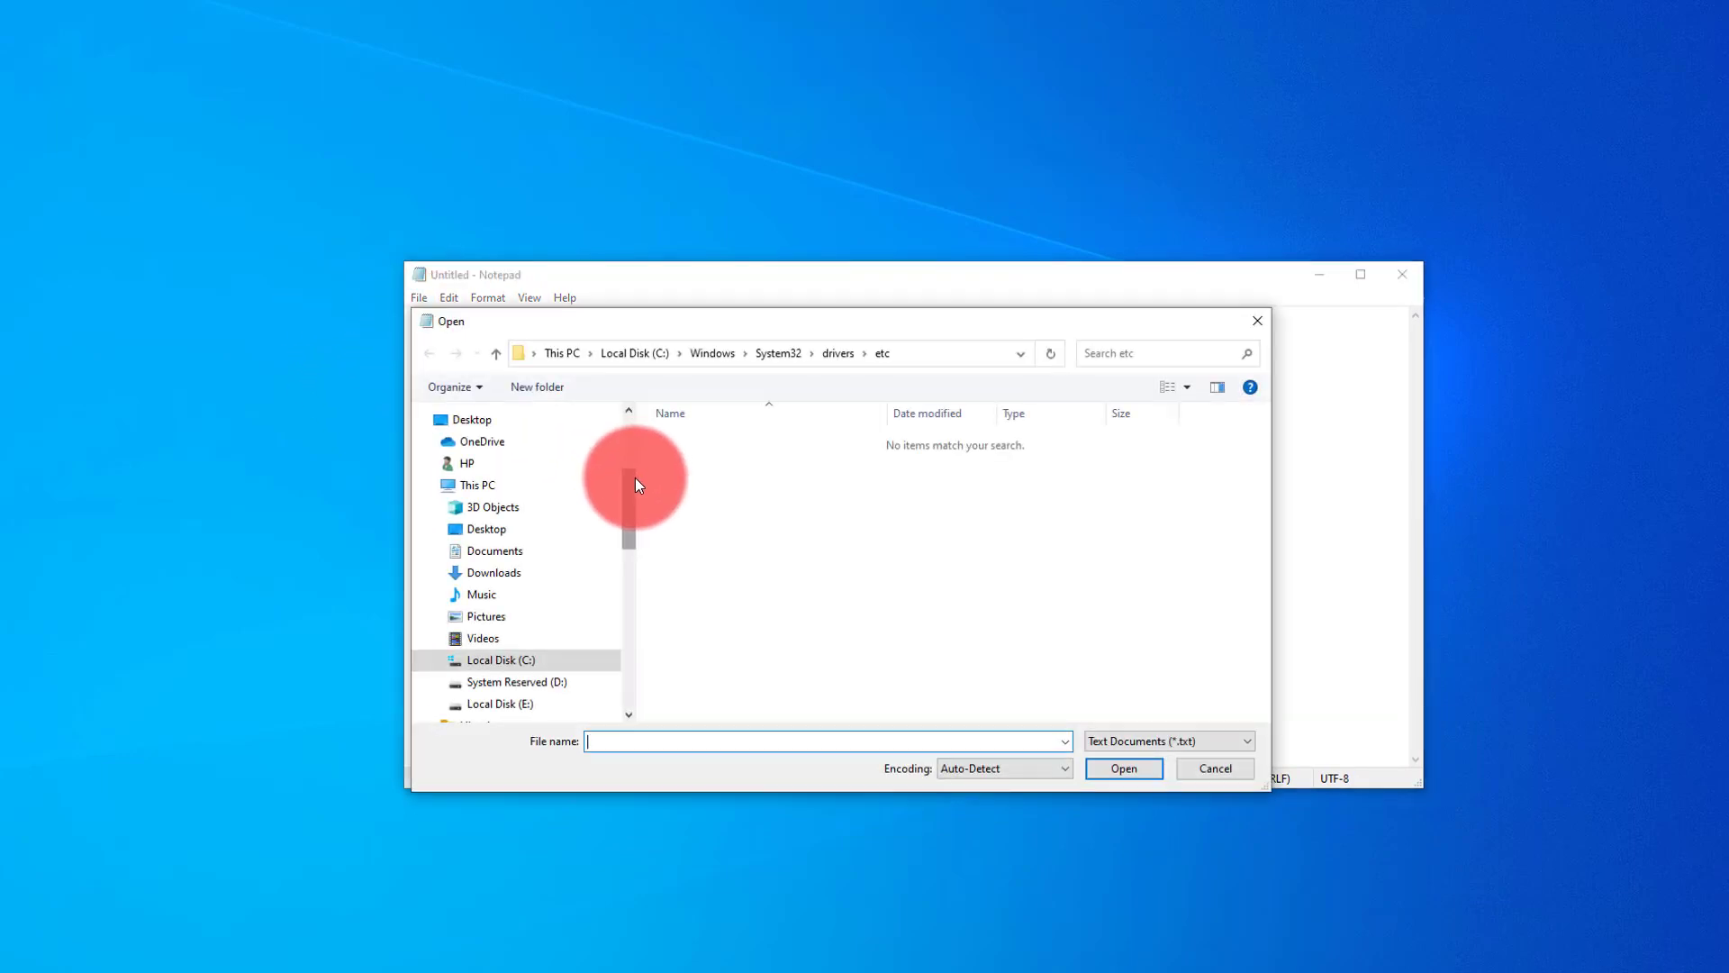
left_click(477, 485)
left_click(634, 353)
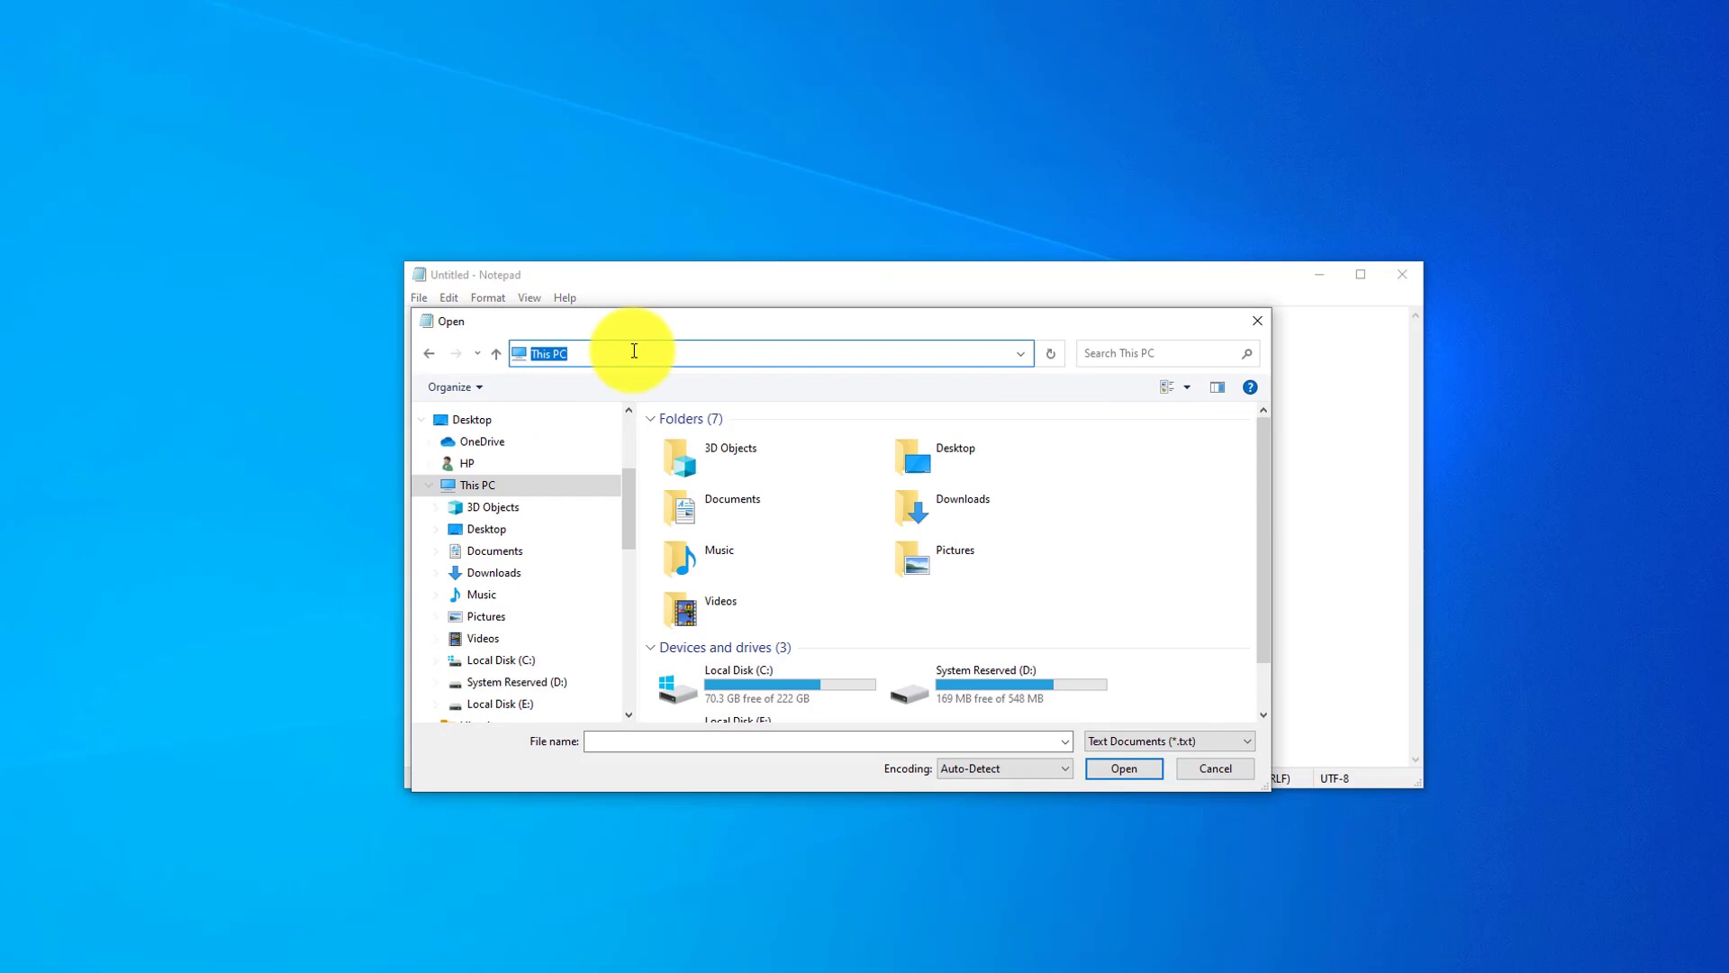
type("C:\\Windows\\System32\\Drivers\\Etc")
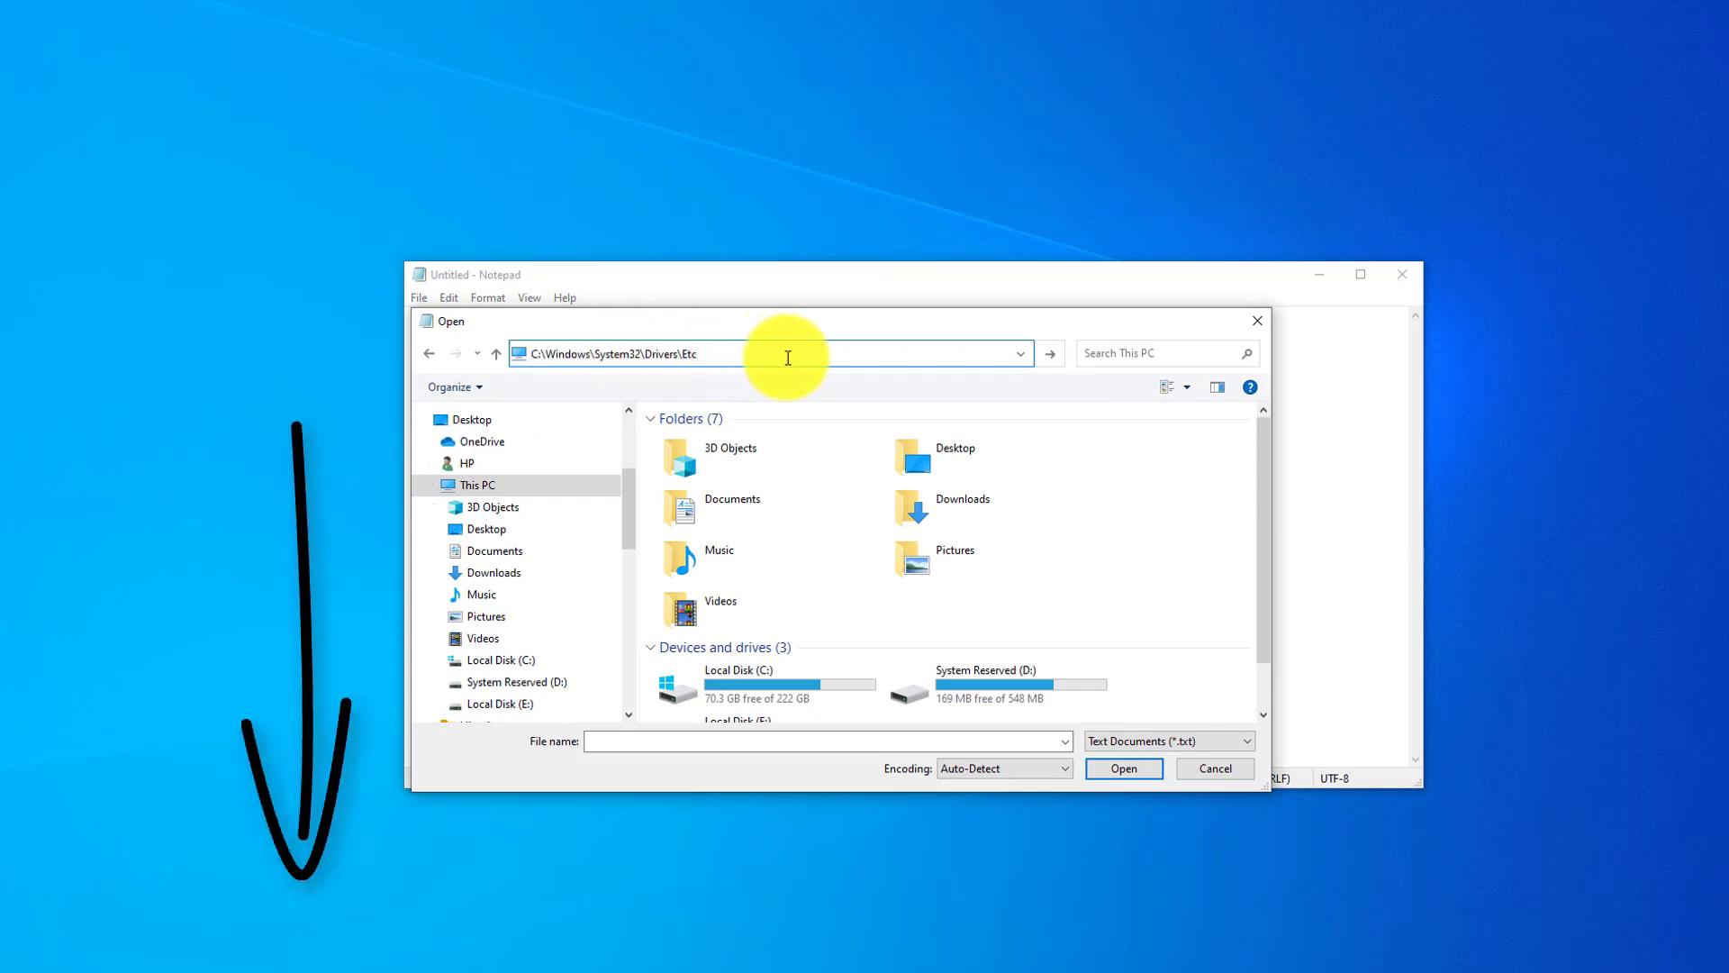
key("Return")
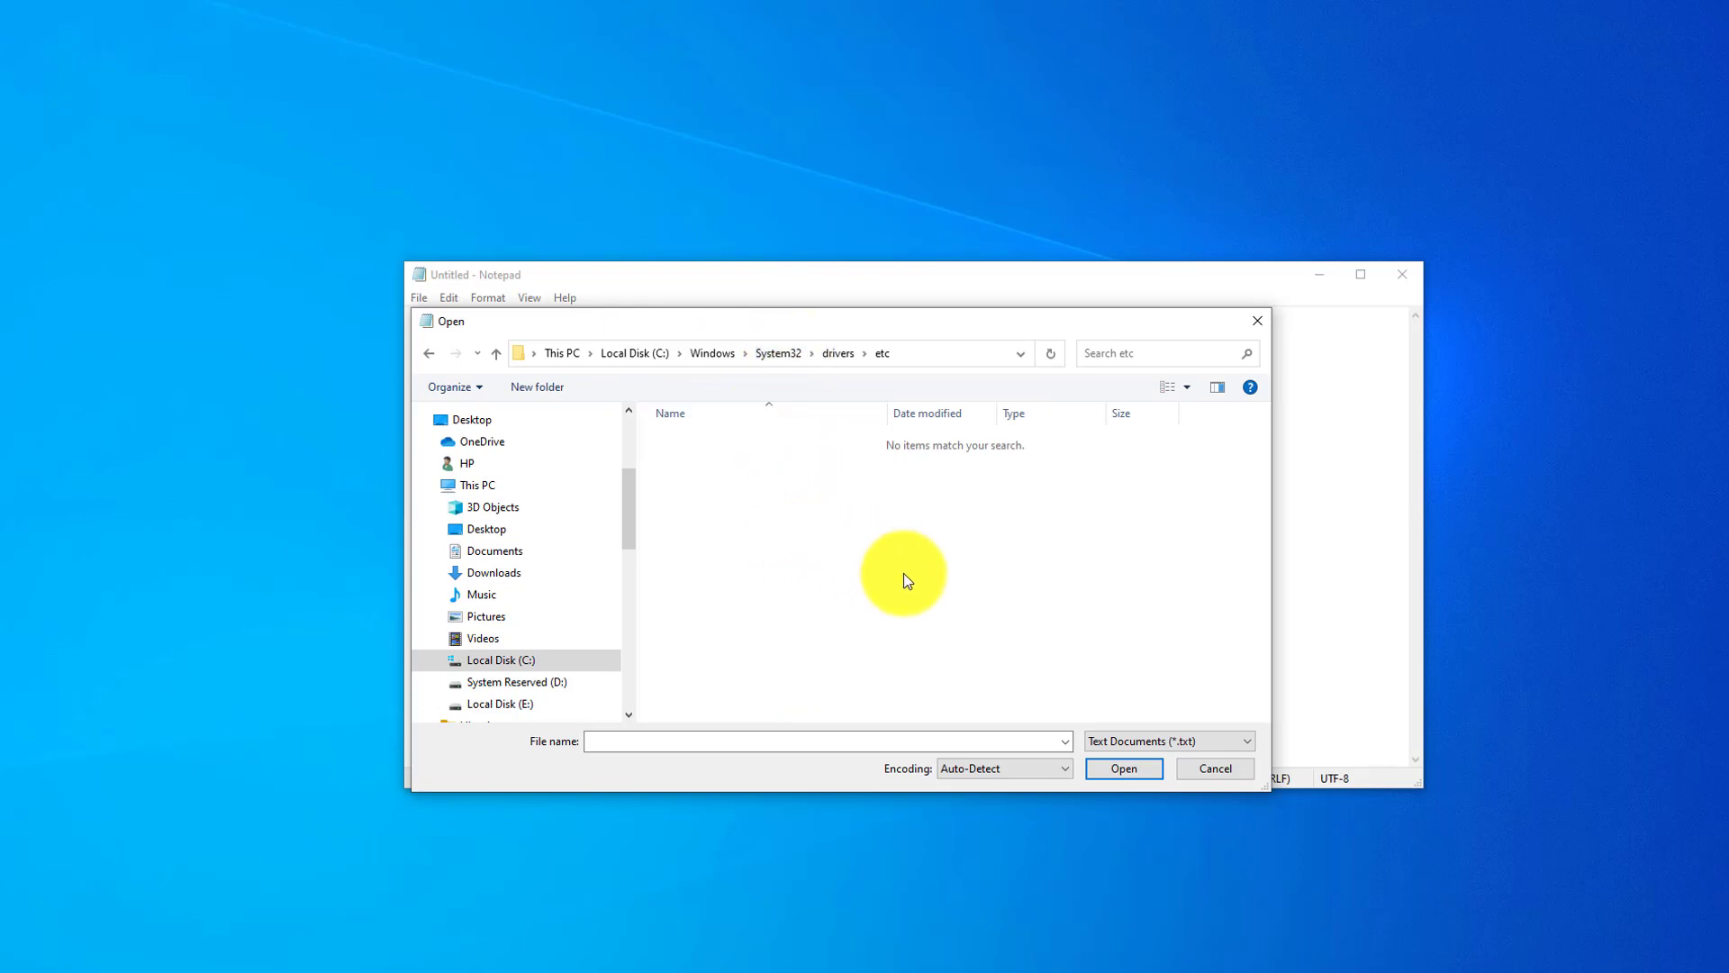
- Set the file type filter to All Files so hosts is listed
left_click(1212, 744)
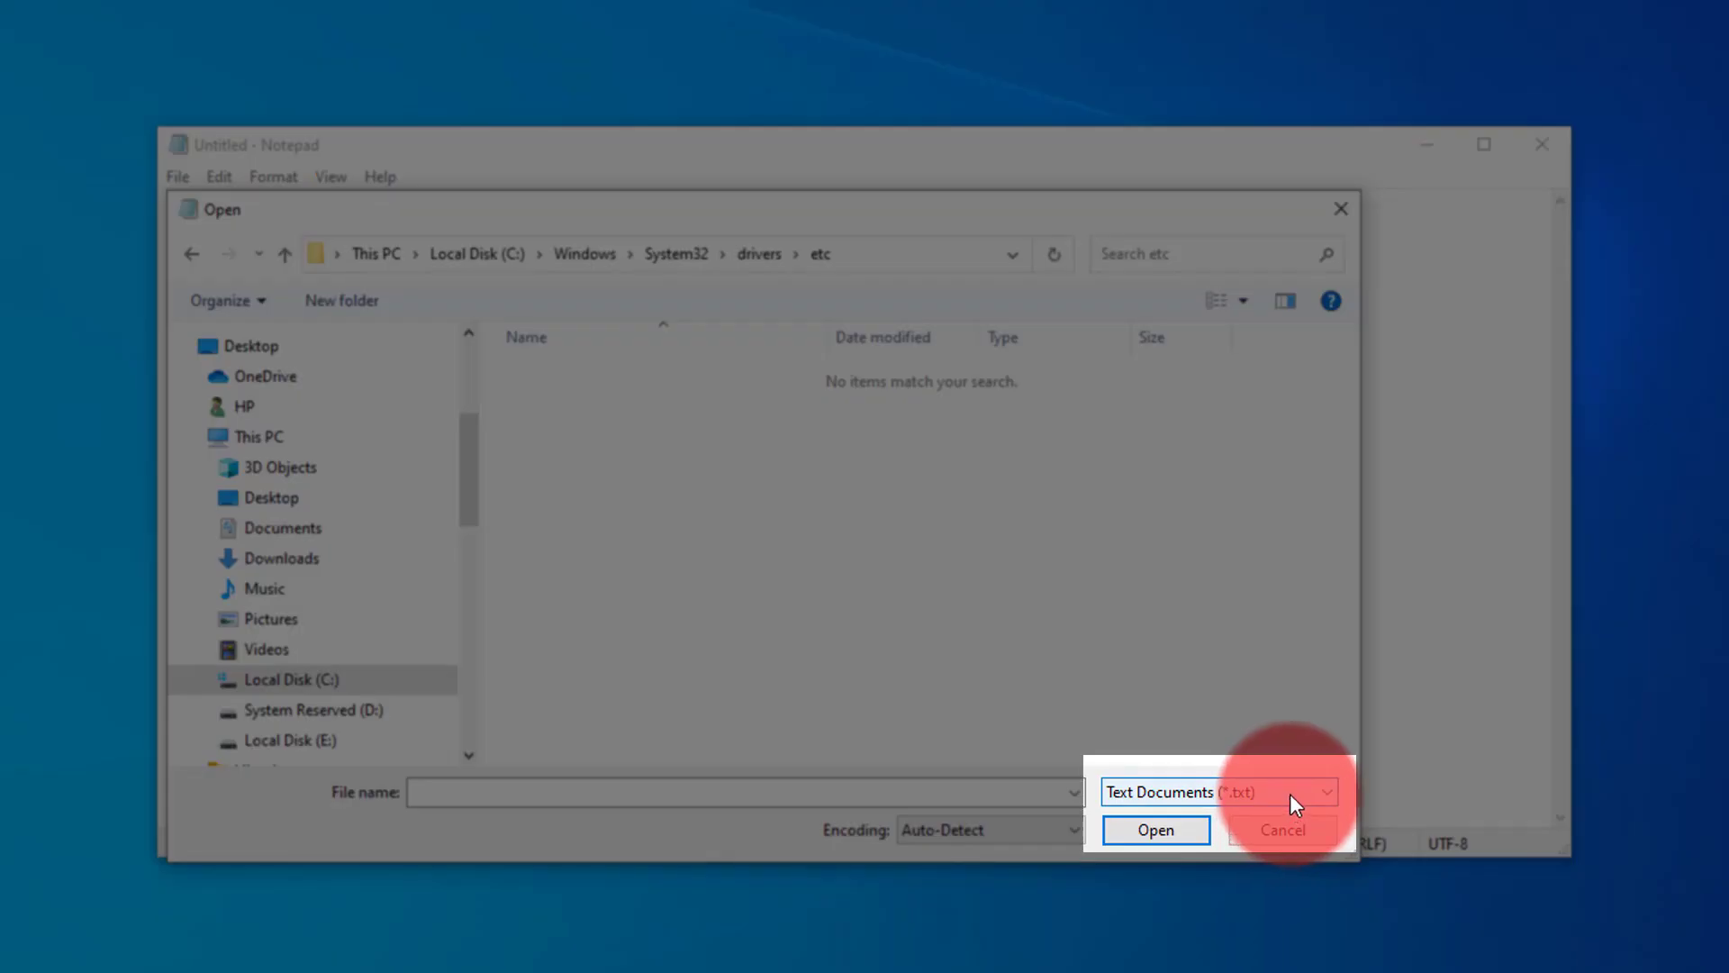
left_click(1290, 793)
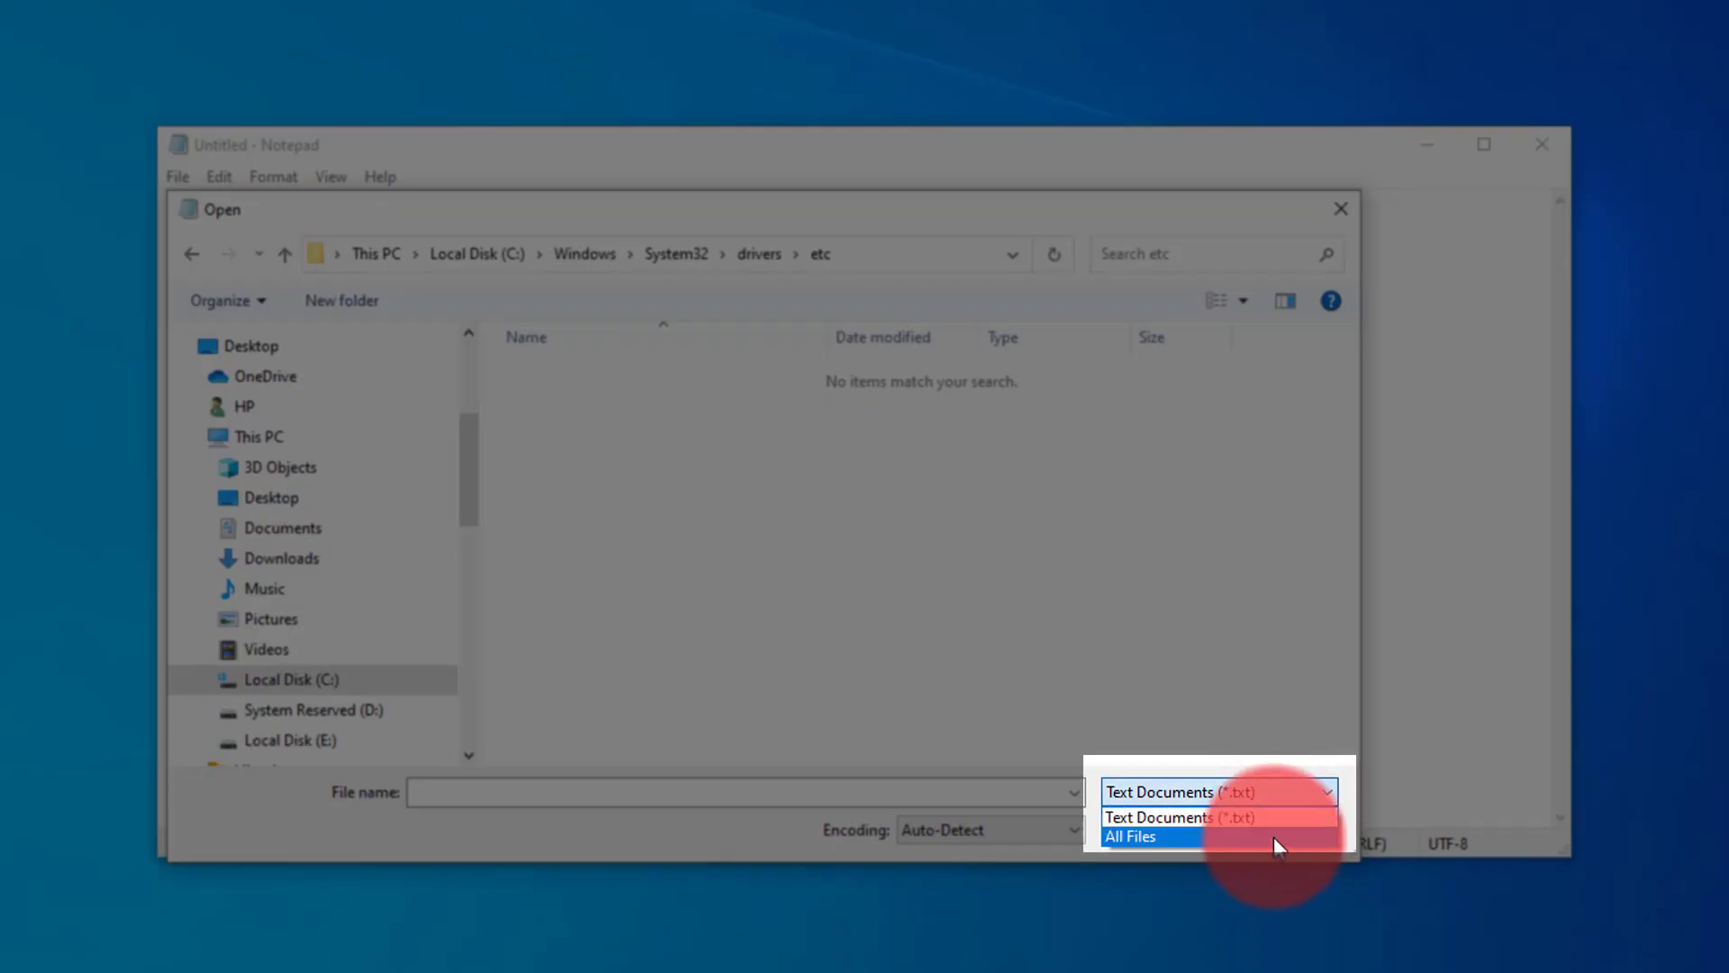
left_click(1273, 835)
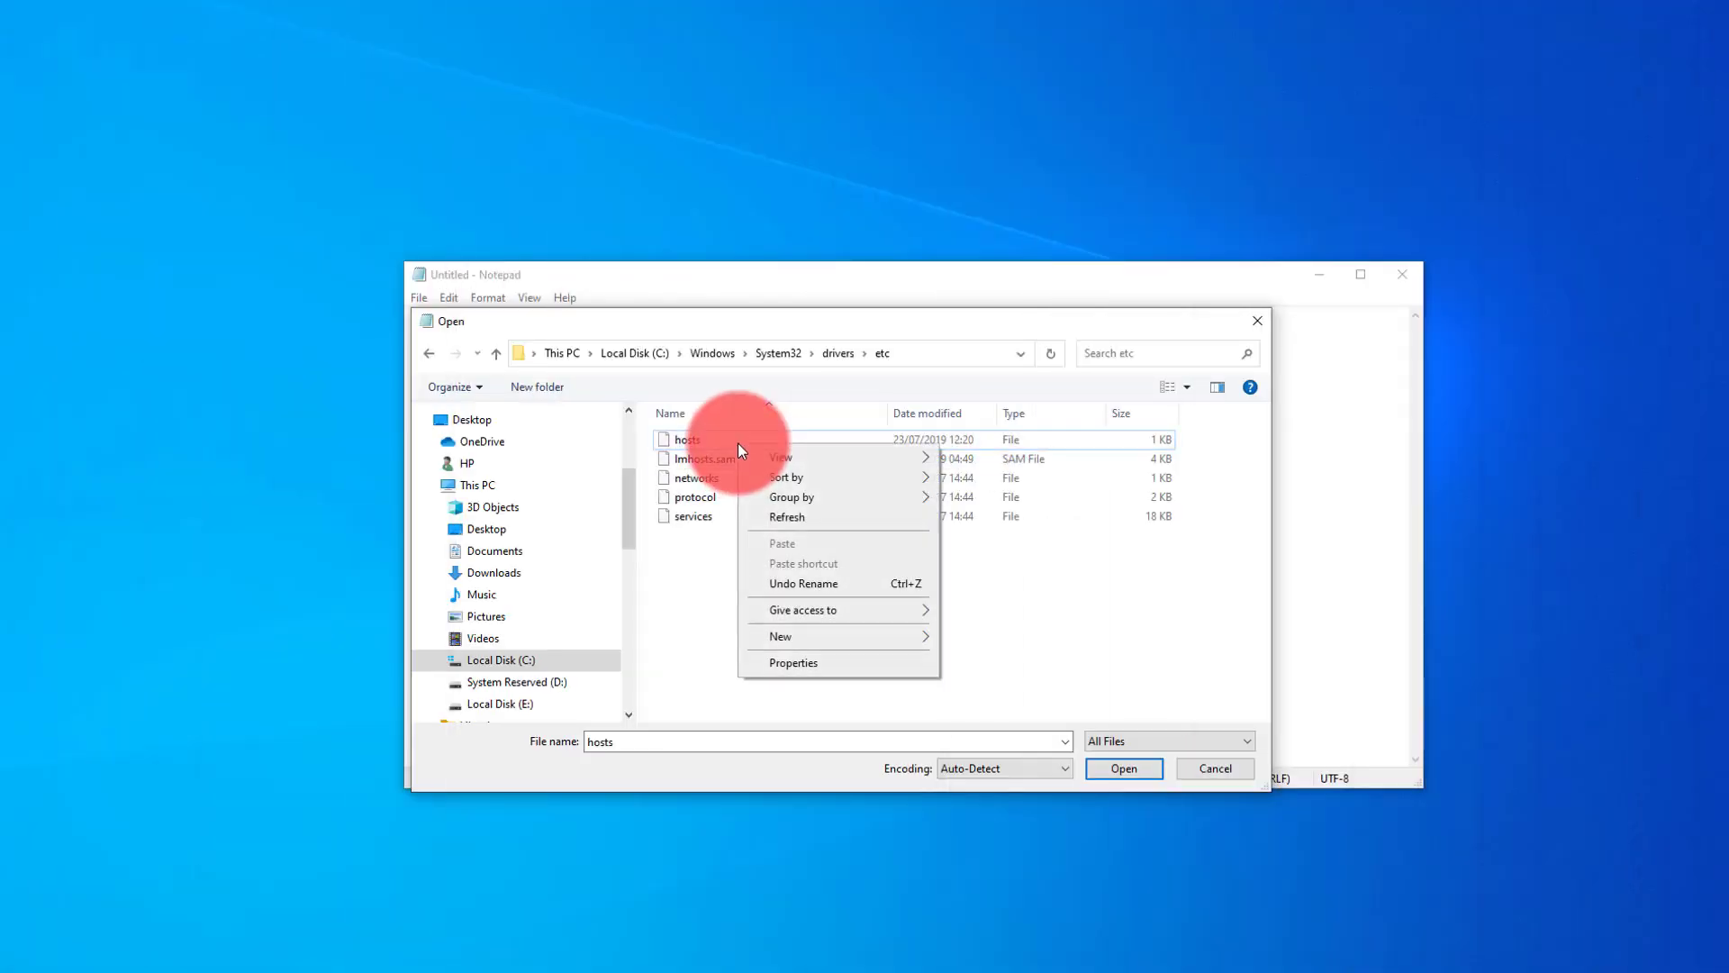
- Clear Read-only on the etc folder and apply it to all subfolders and files
left_click(850, 661)
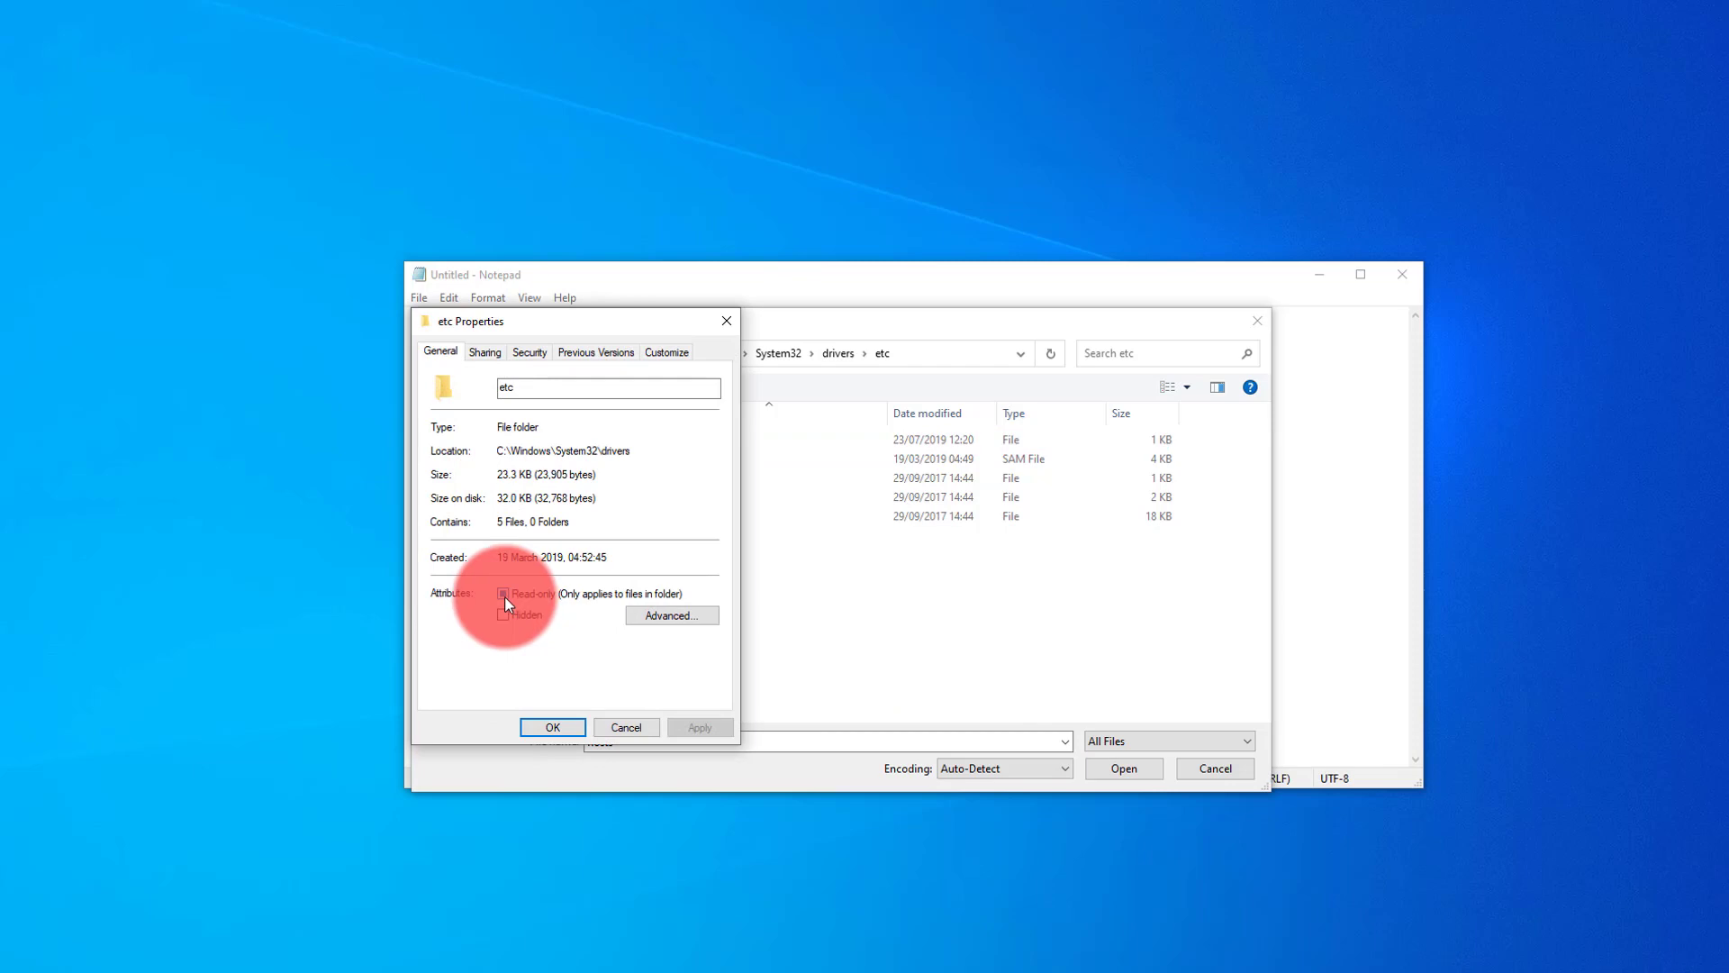
left_click(503, 595)
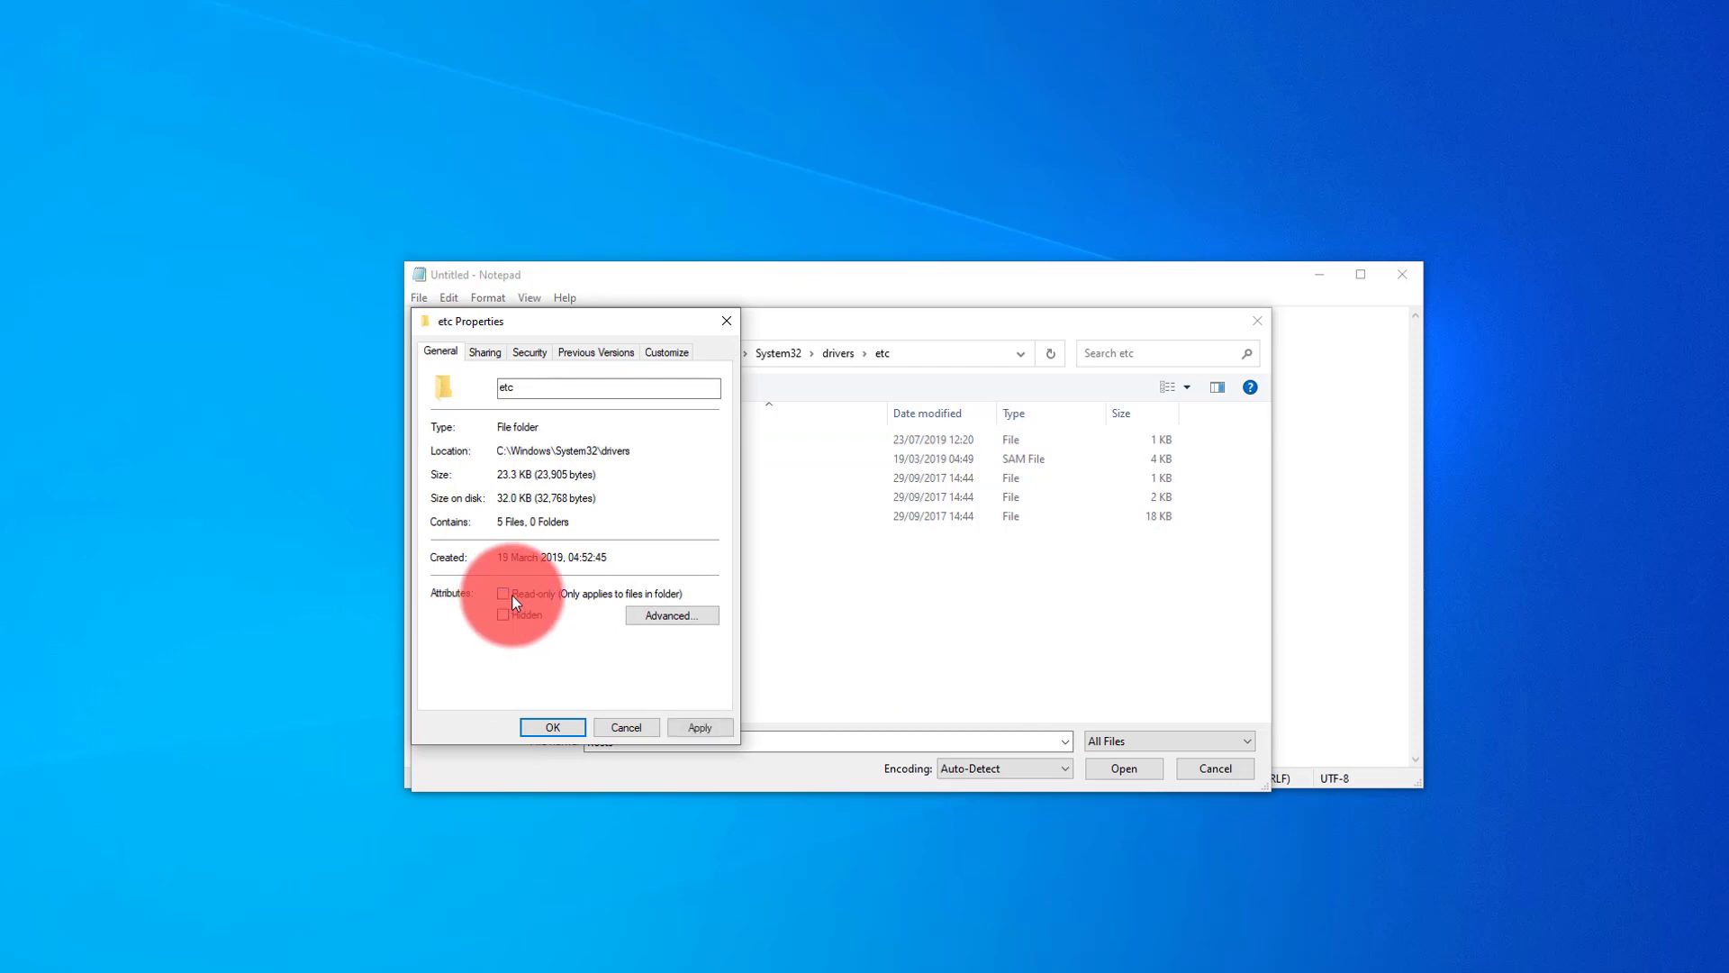
left_click(706, 722)
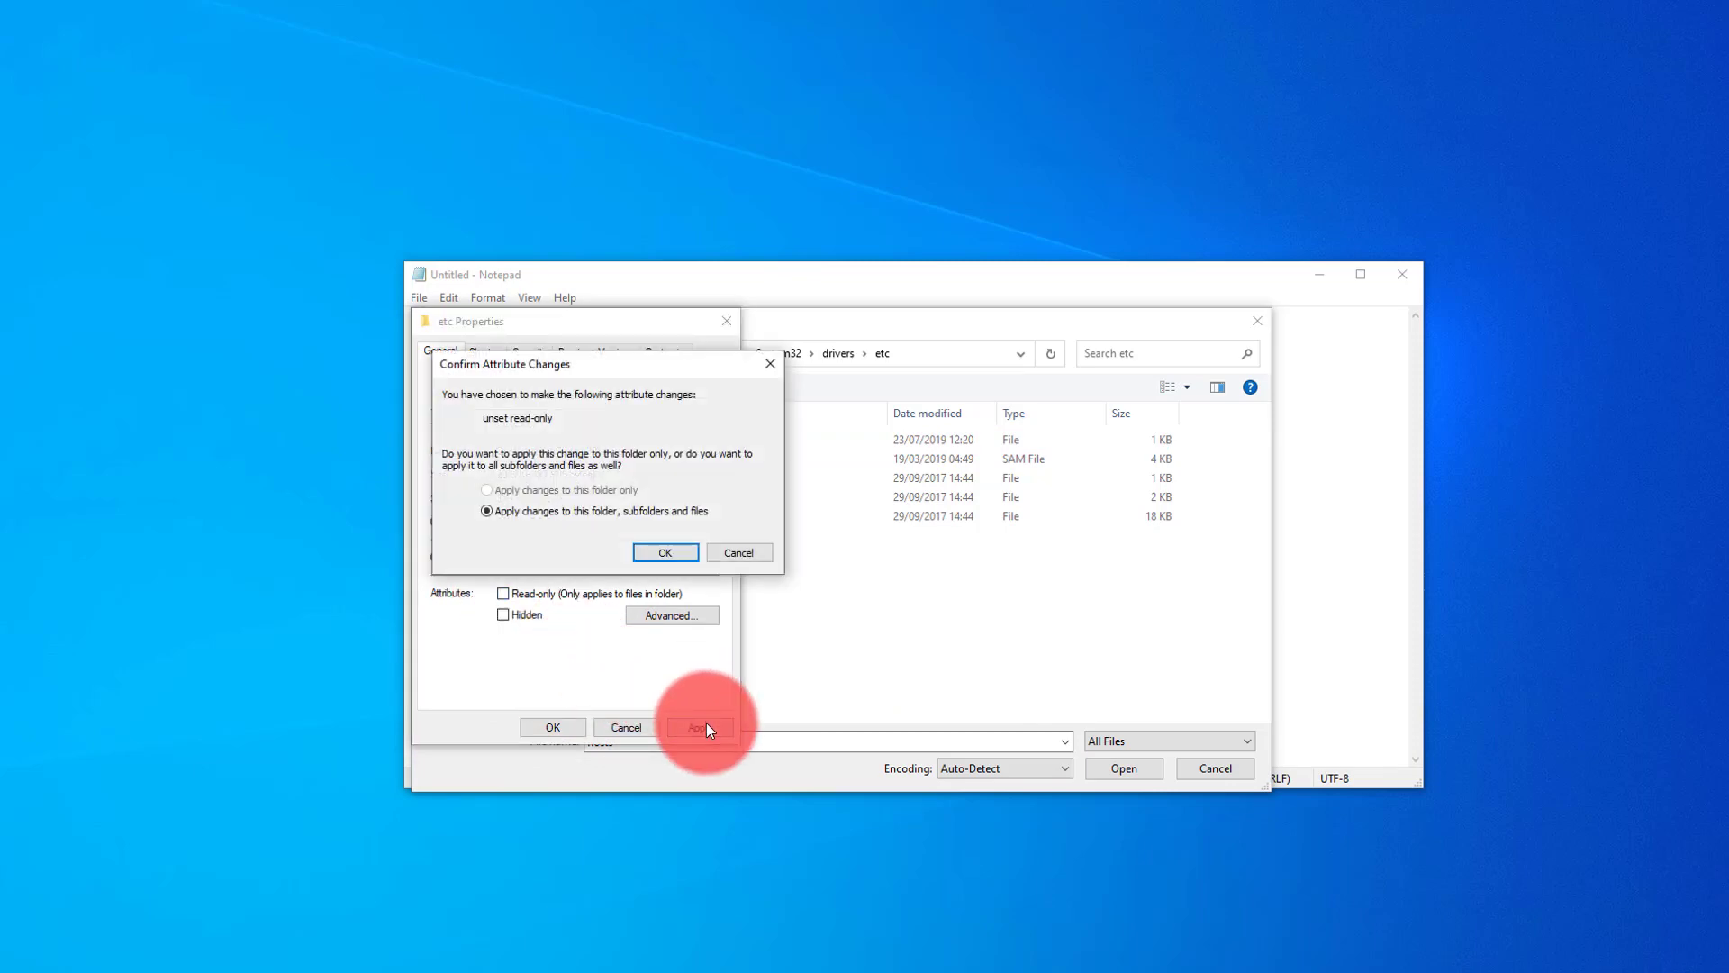
left_click(668, 553)
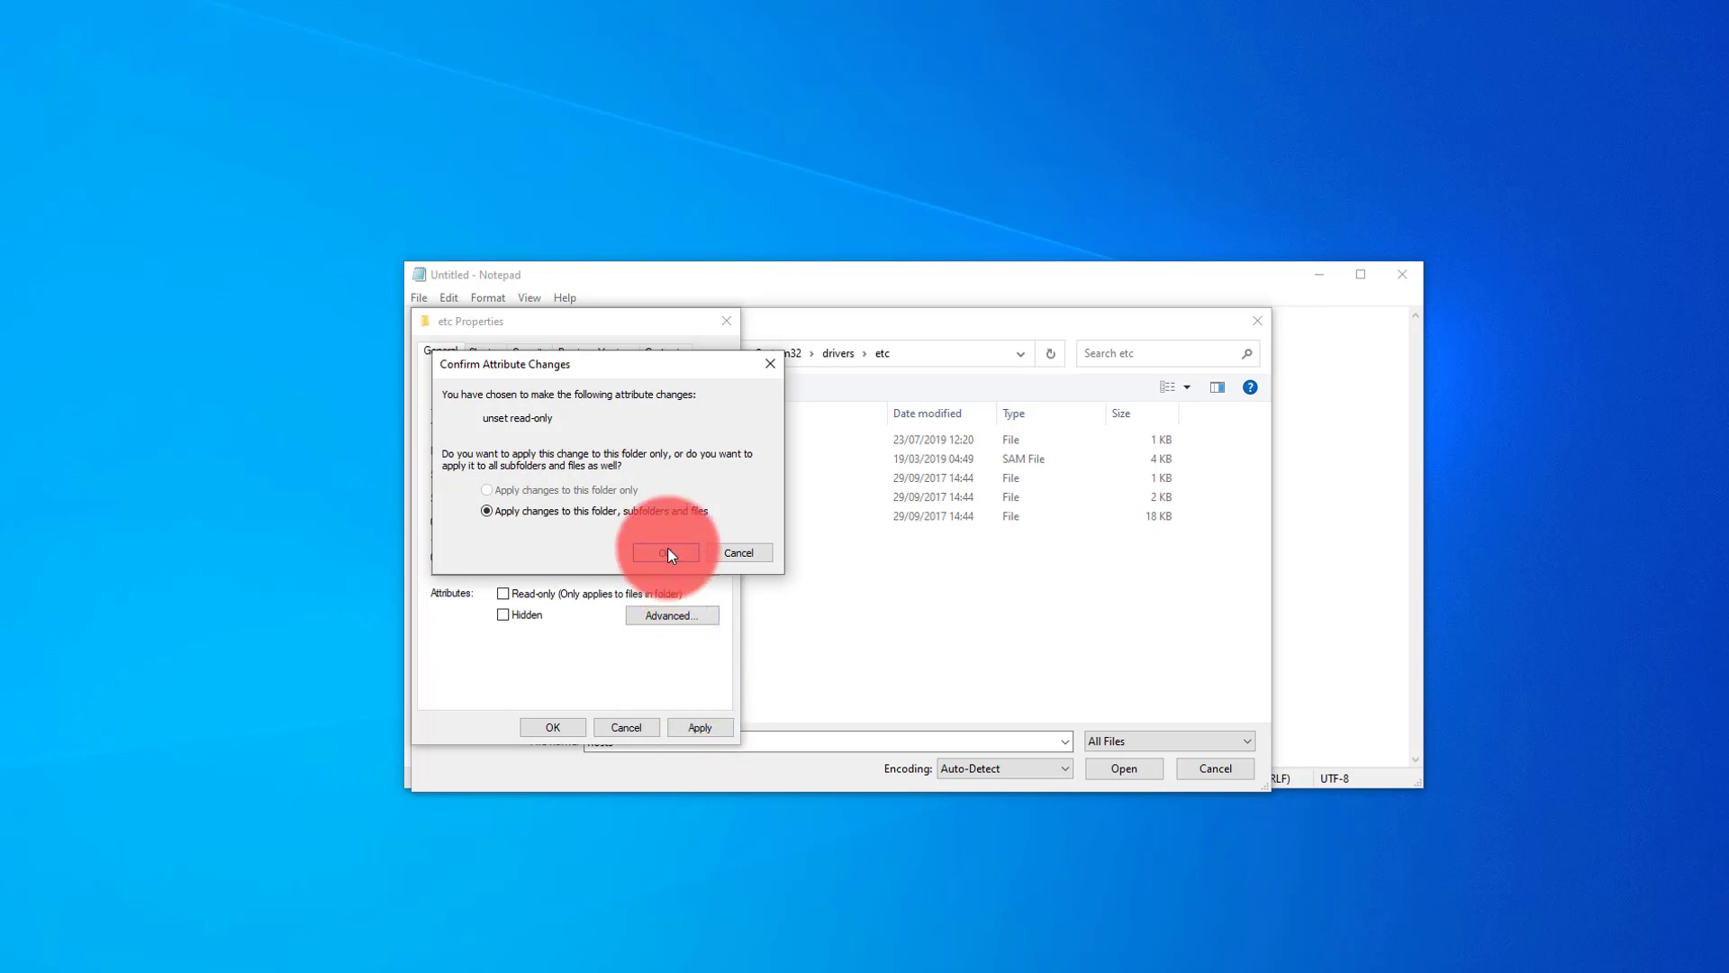
- Open hosts and append the pasted 127.0.0.1 entries for the iesnare and iovation domains
left_click(565, 726)
key("Return")
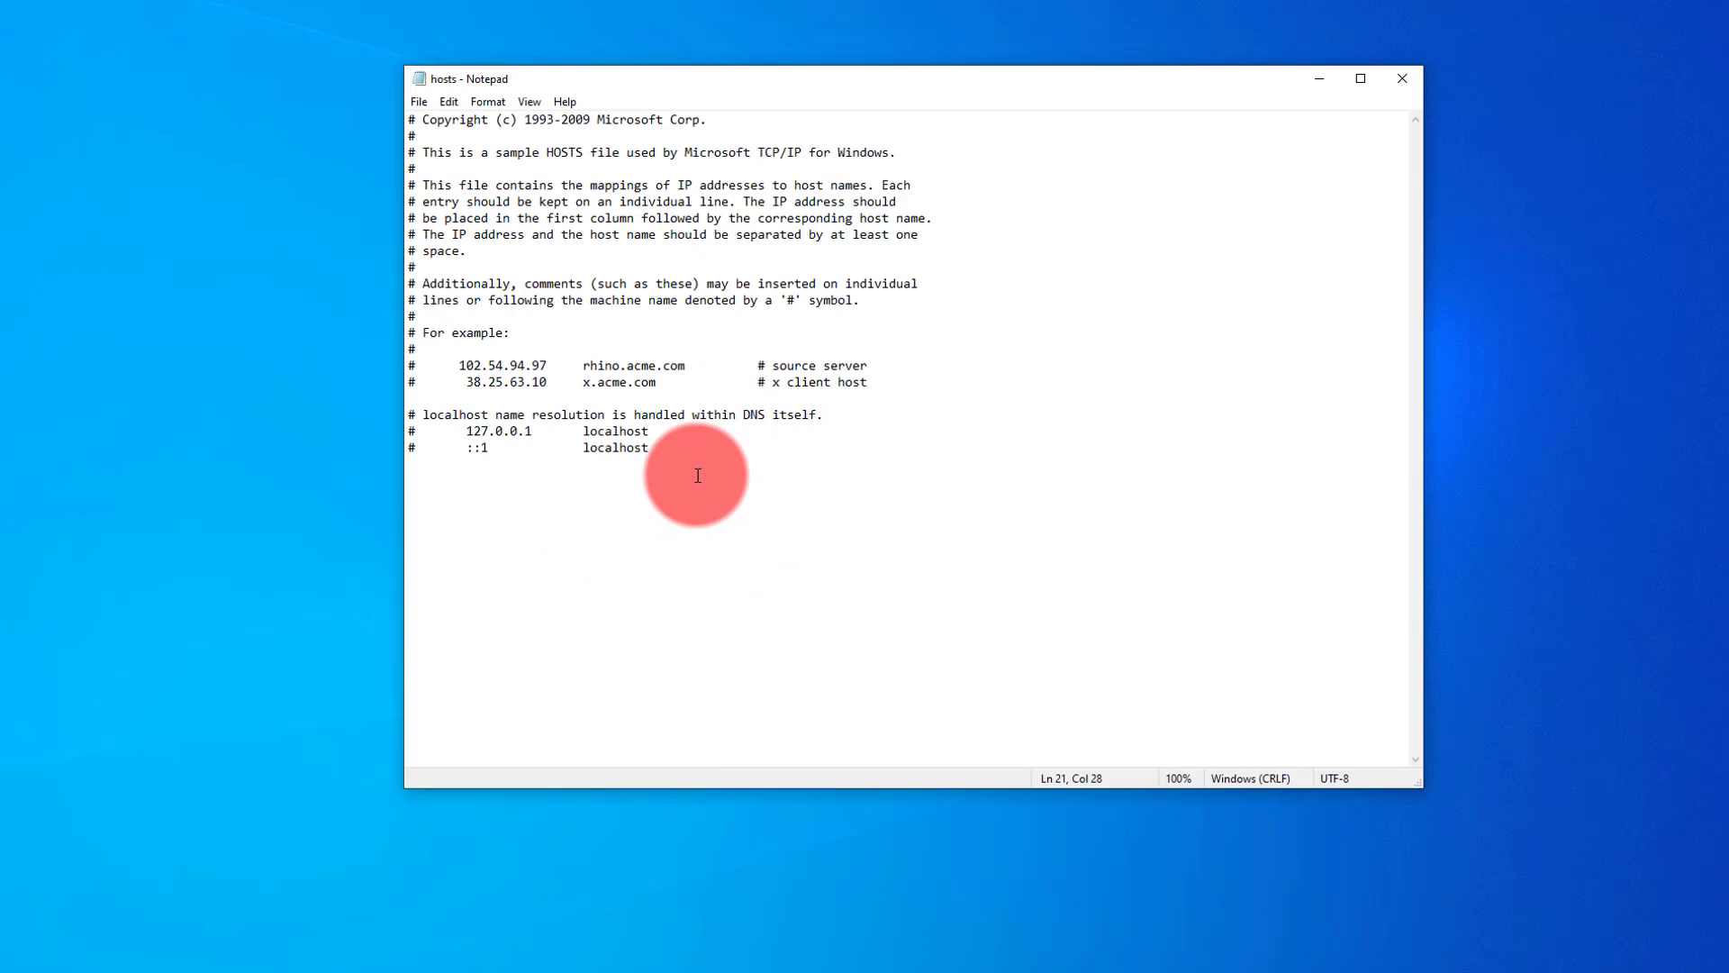
key("Return")
key("ctrl+v")
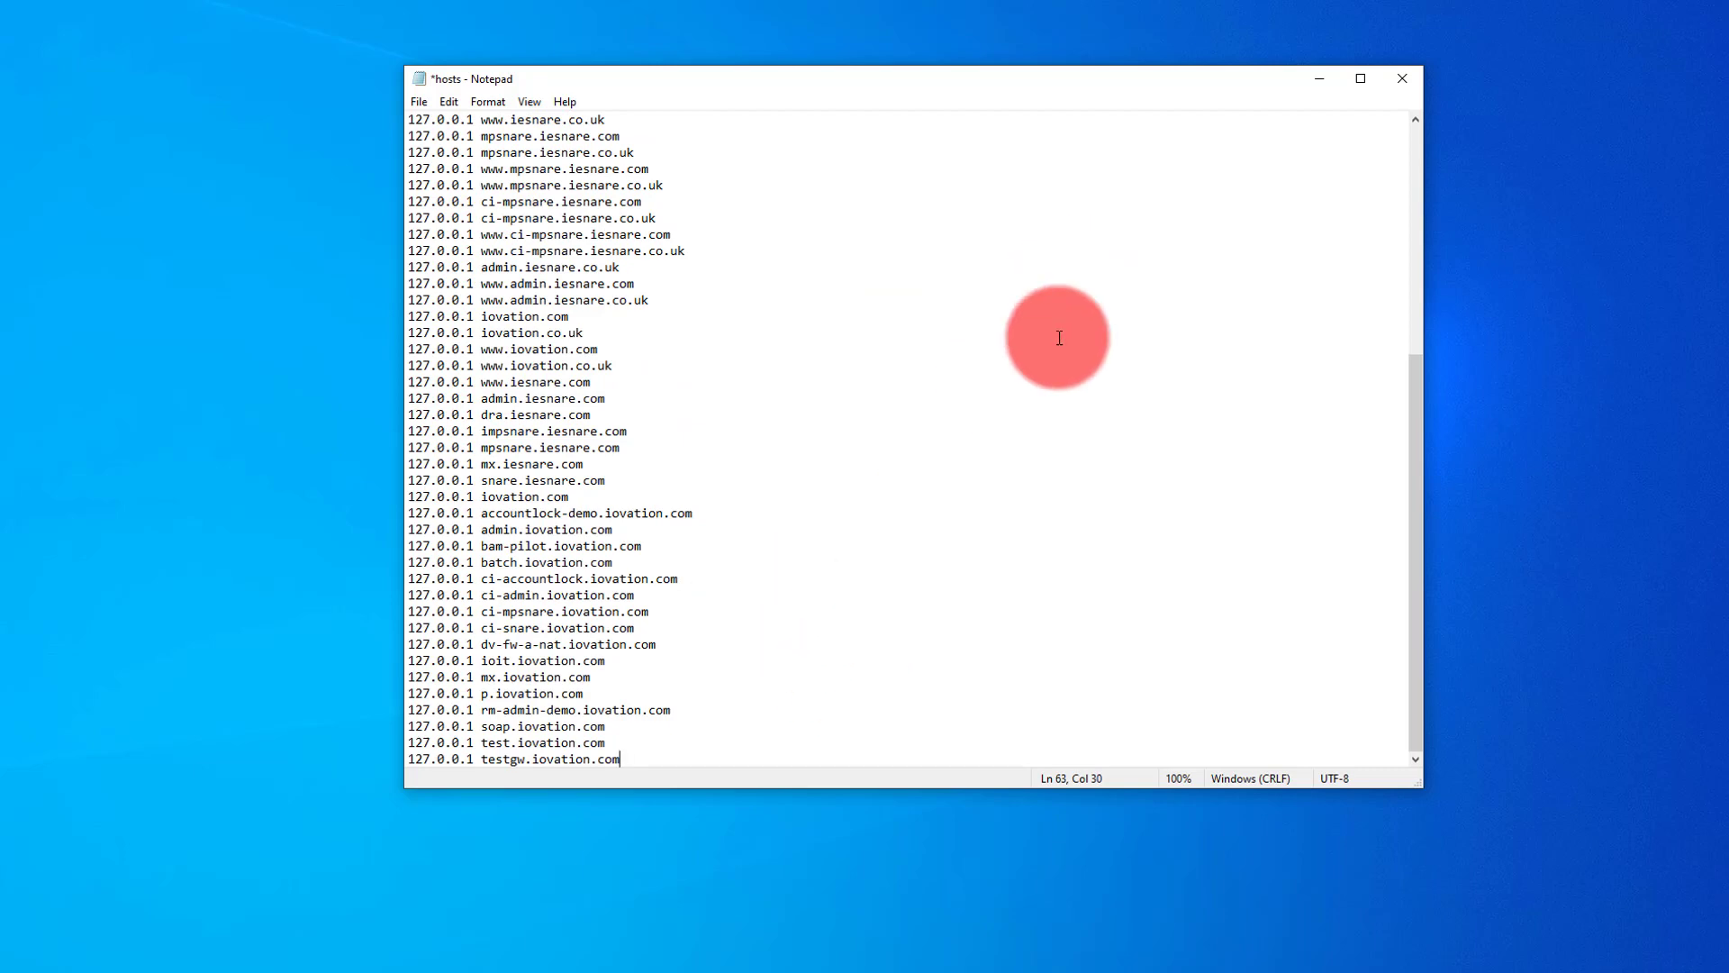
left_click(888, 498)
scroll(876, 522, "up", 1)
scroll(876, 523, "up", 5)
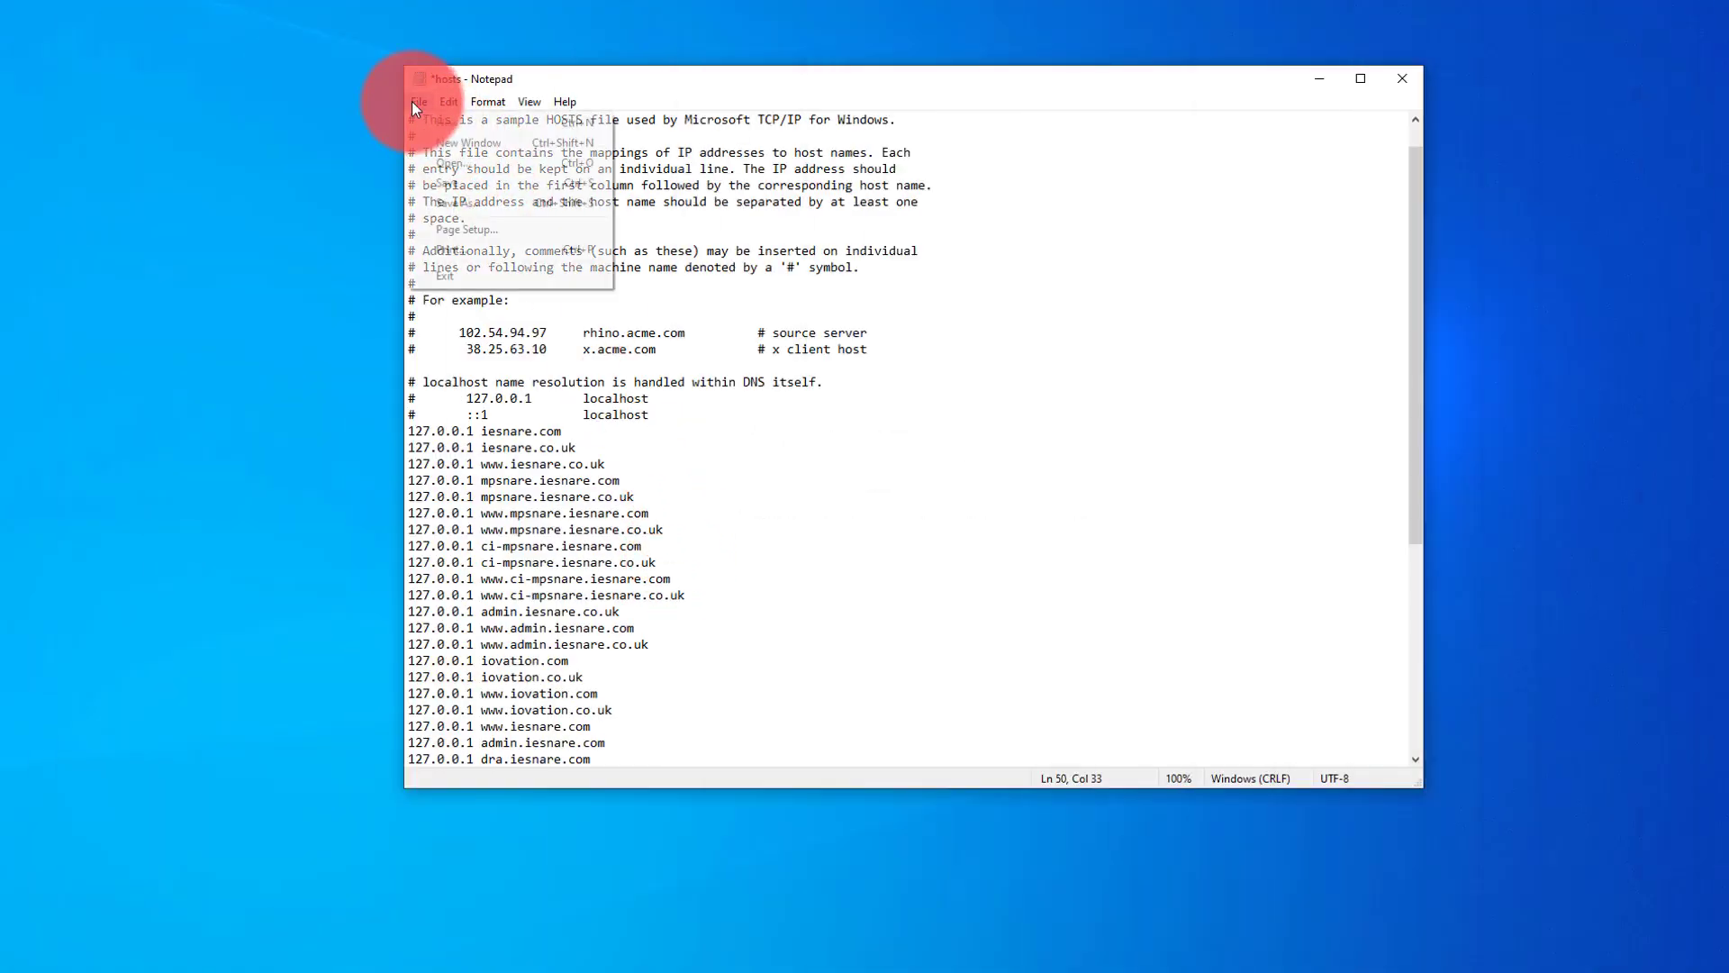
- Save the edited hosts file and close Notepad
left_click(416, 102)
left_click(447, 181)
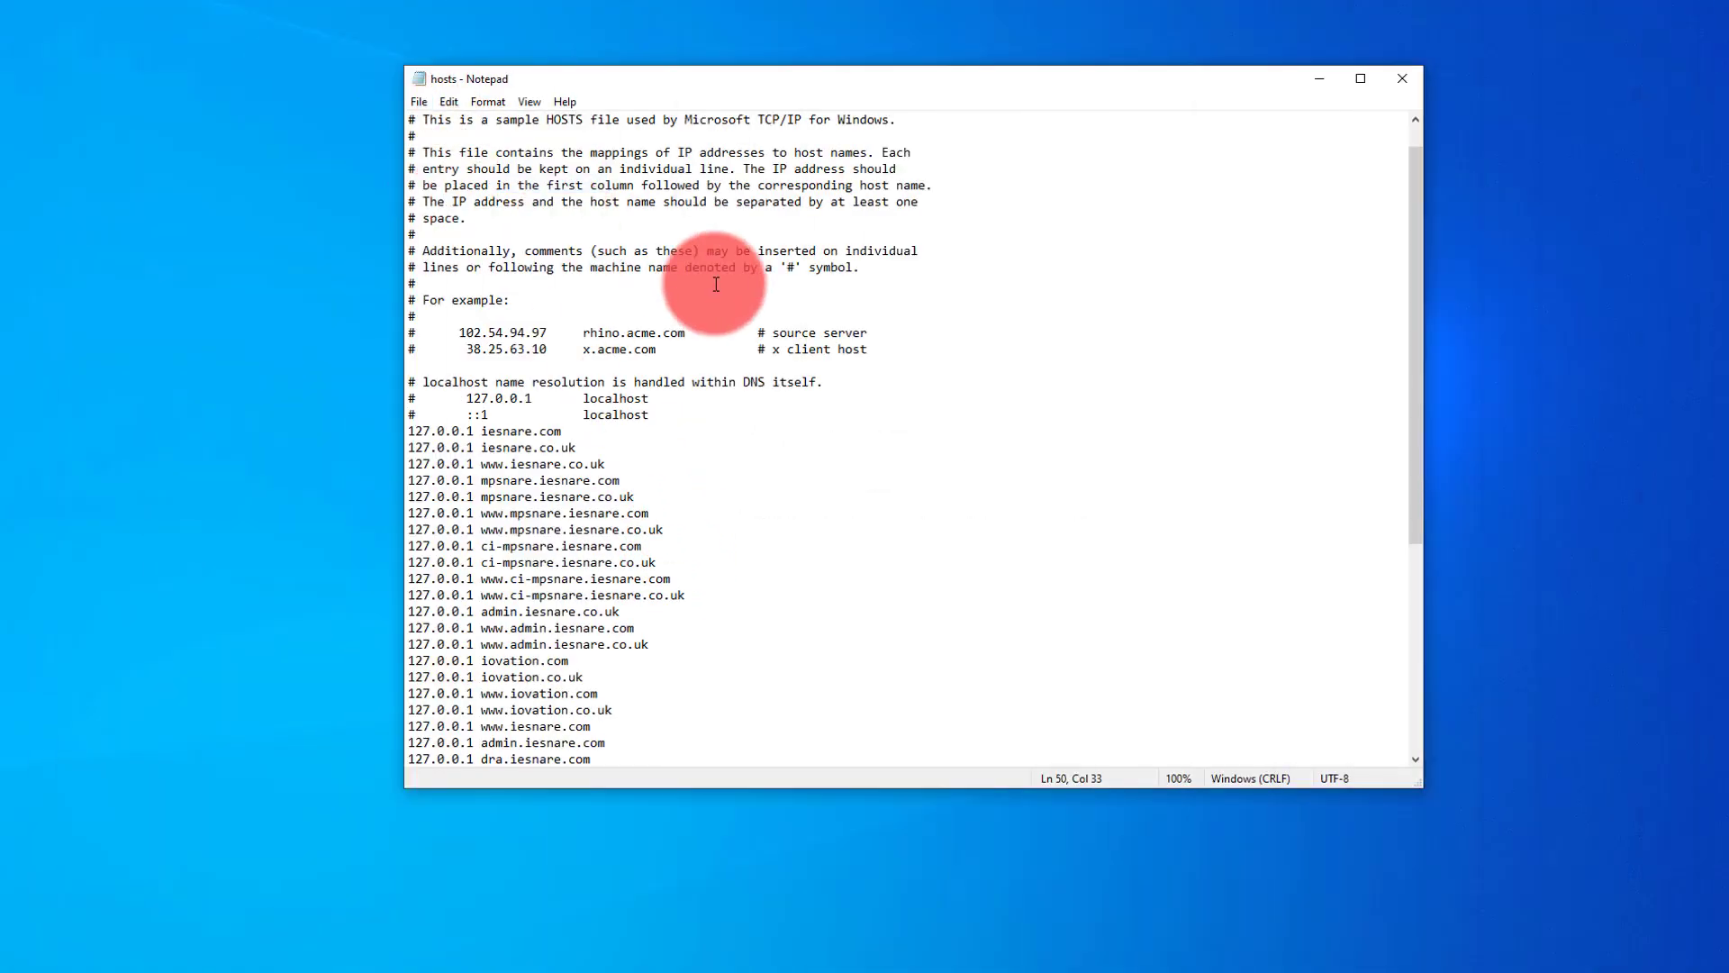
left_click(1405, 78)
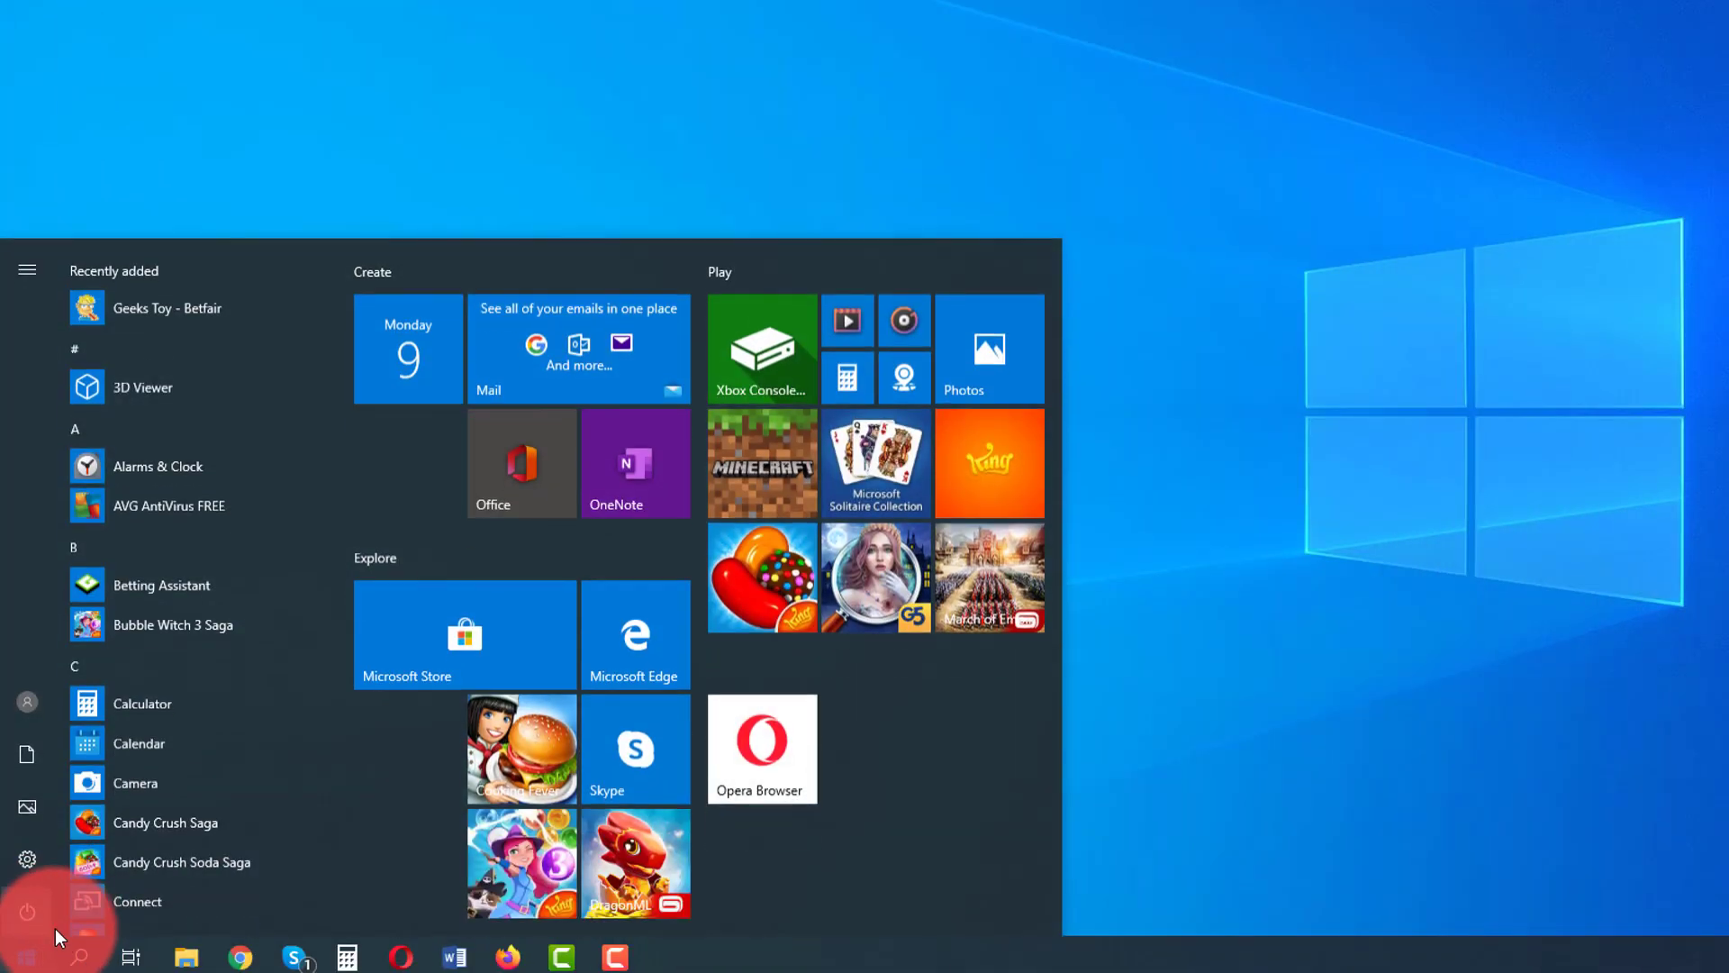
- Launch Command Prompt from a Start menu search for 'cmd'
left_click(79, 964)
type("cmd")
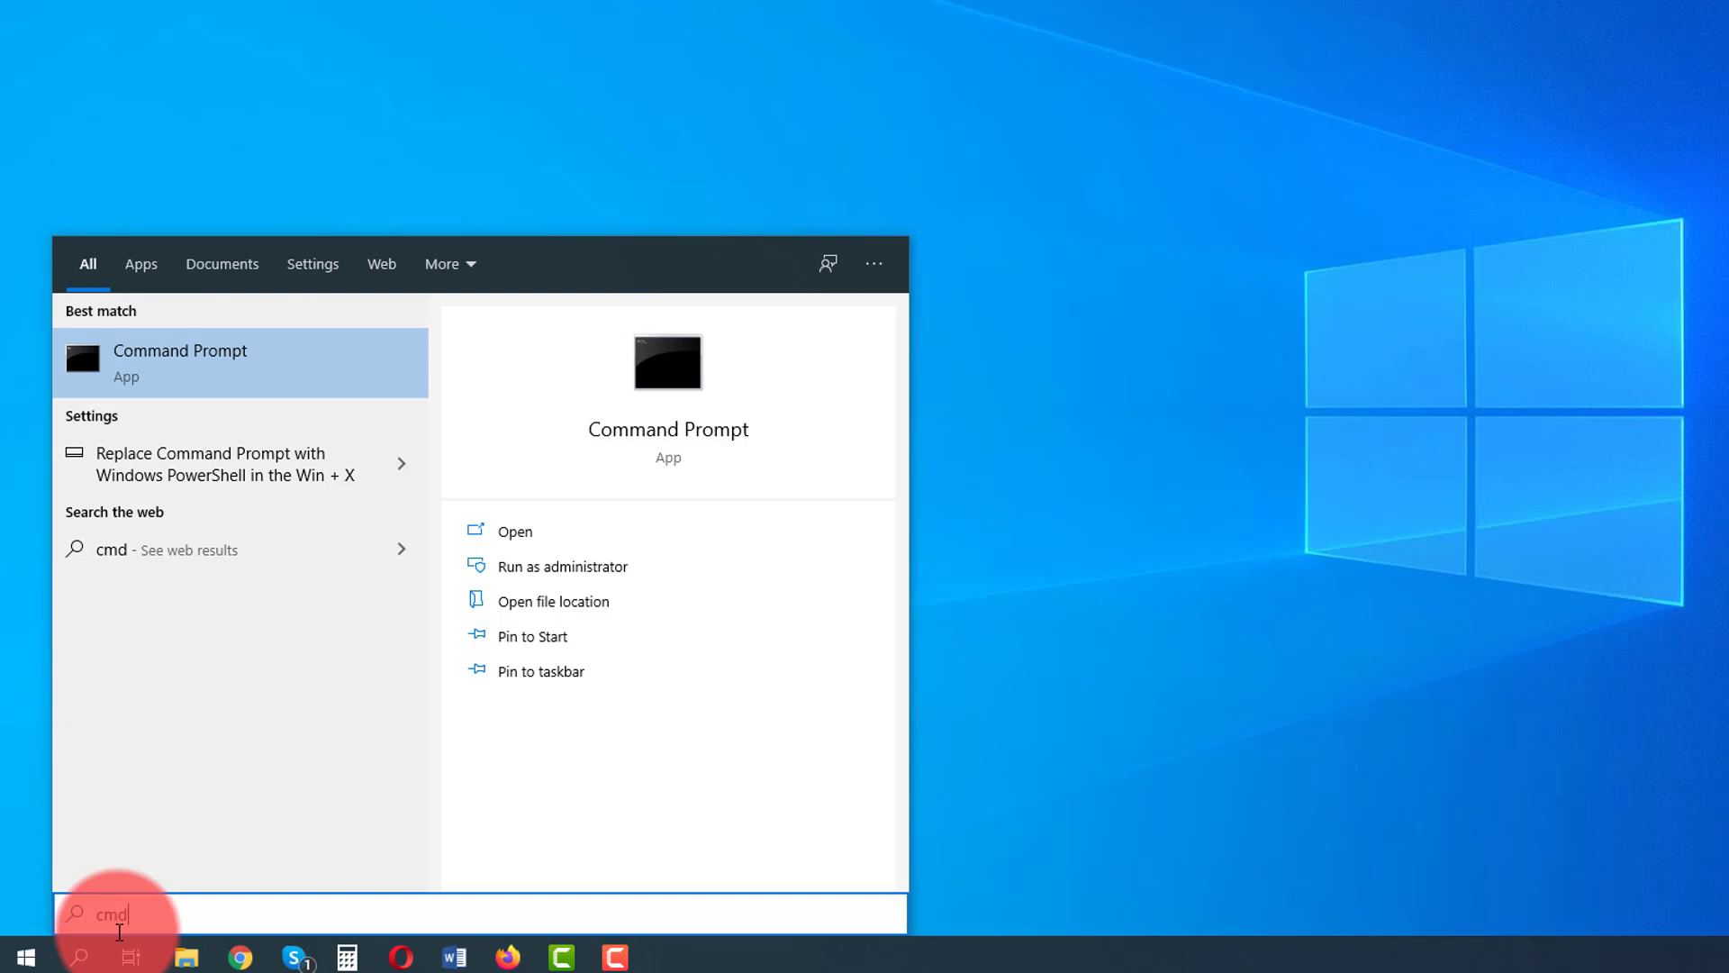
left_click(162, 360)
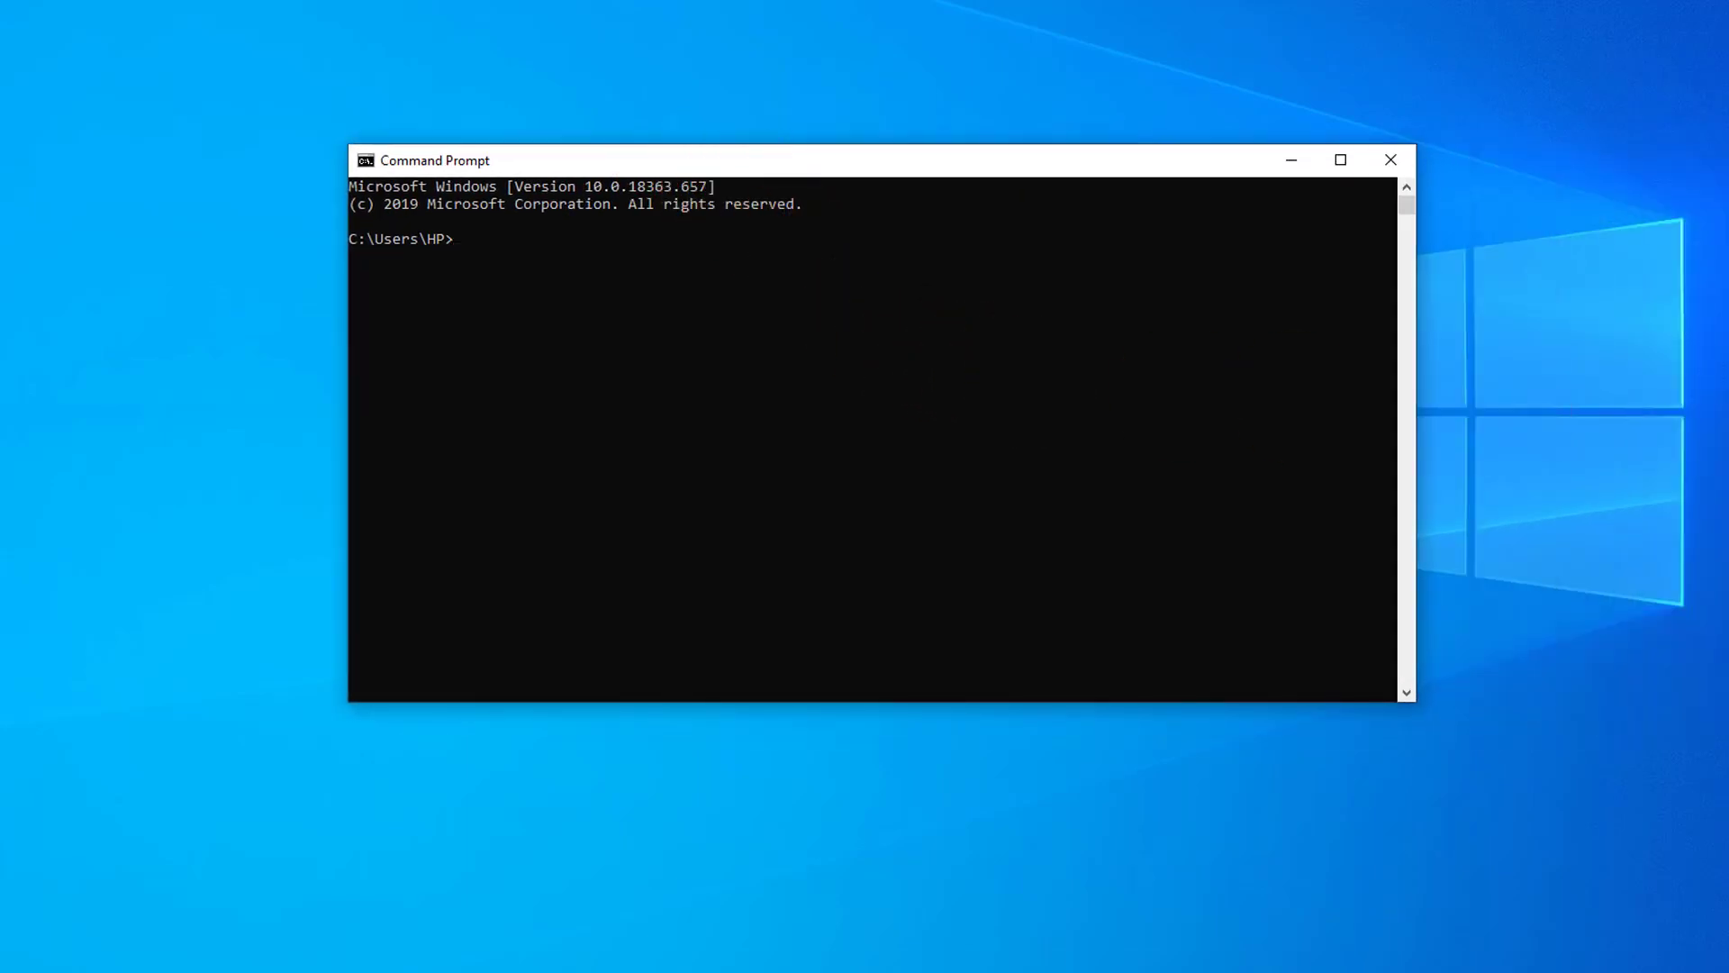
- Run 'ping mpsnare.iesnare.com' and confirm replies come from 127.0.0.1
type("ping mpsnare.iesnare.")
type("com")
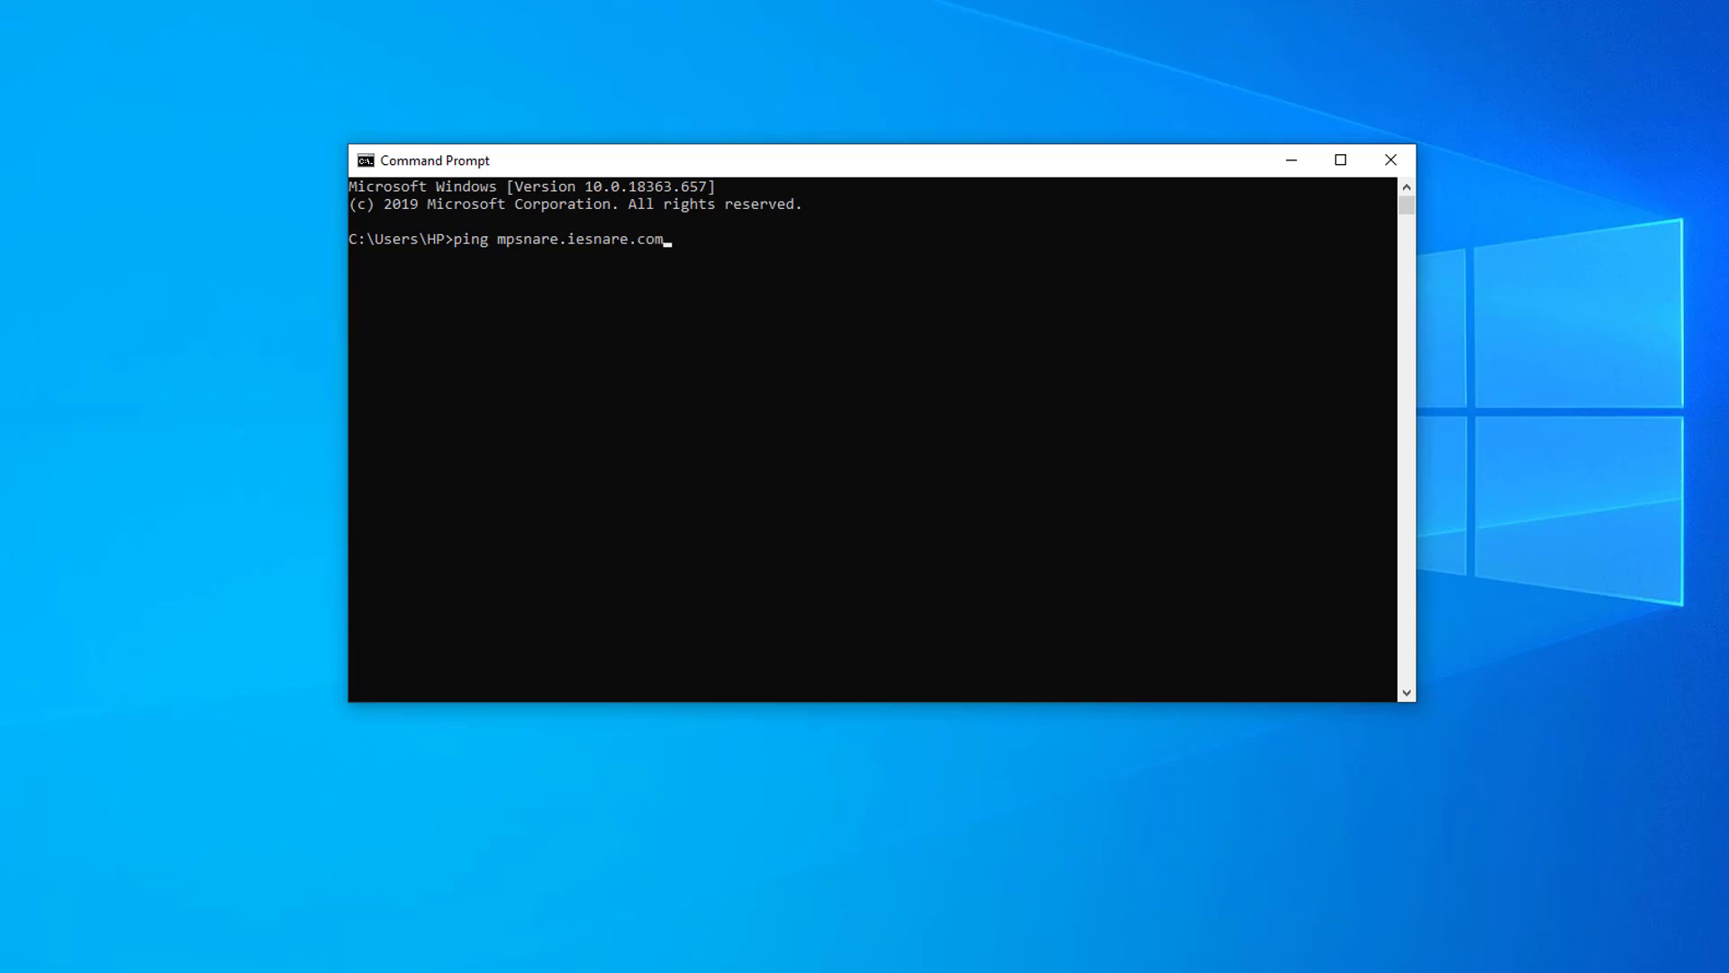
key("Return")
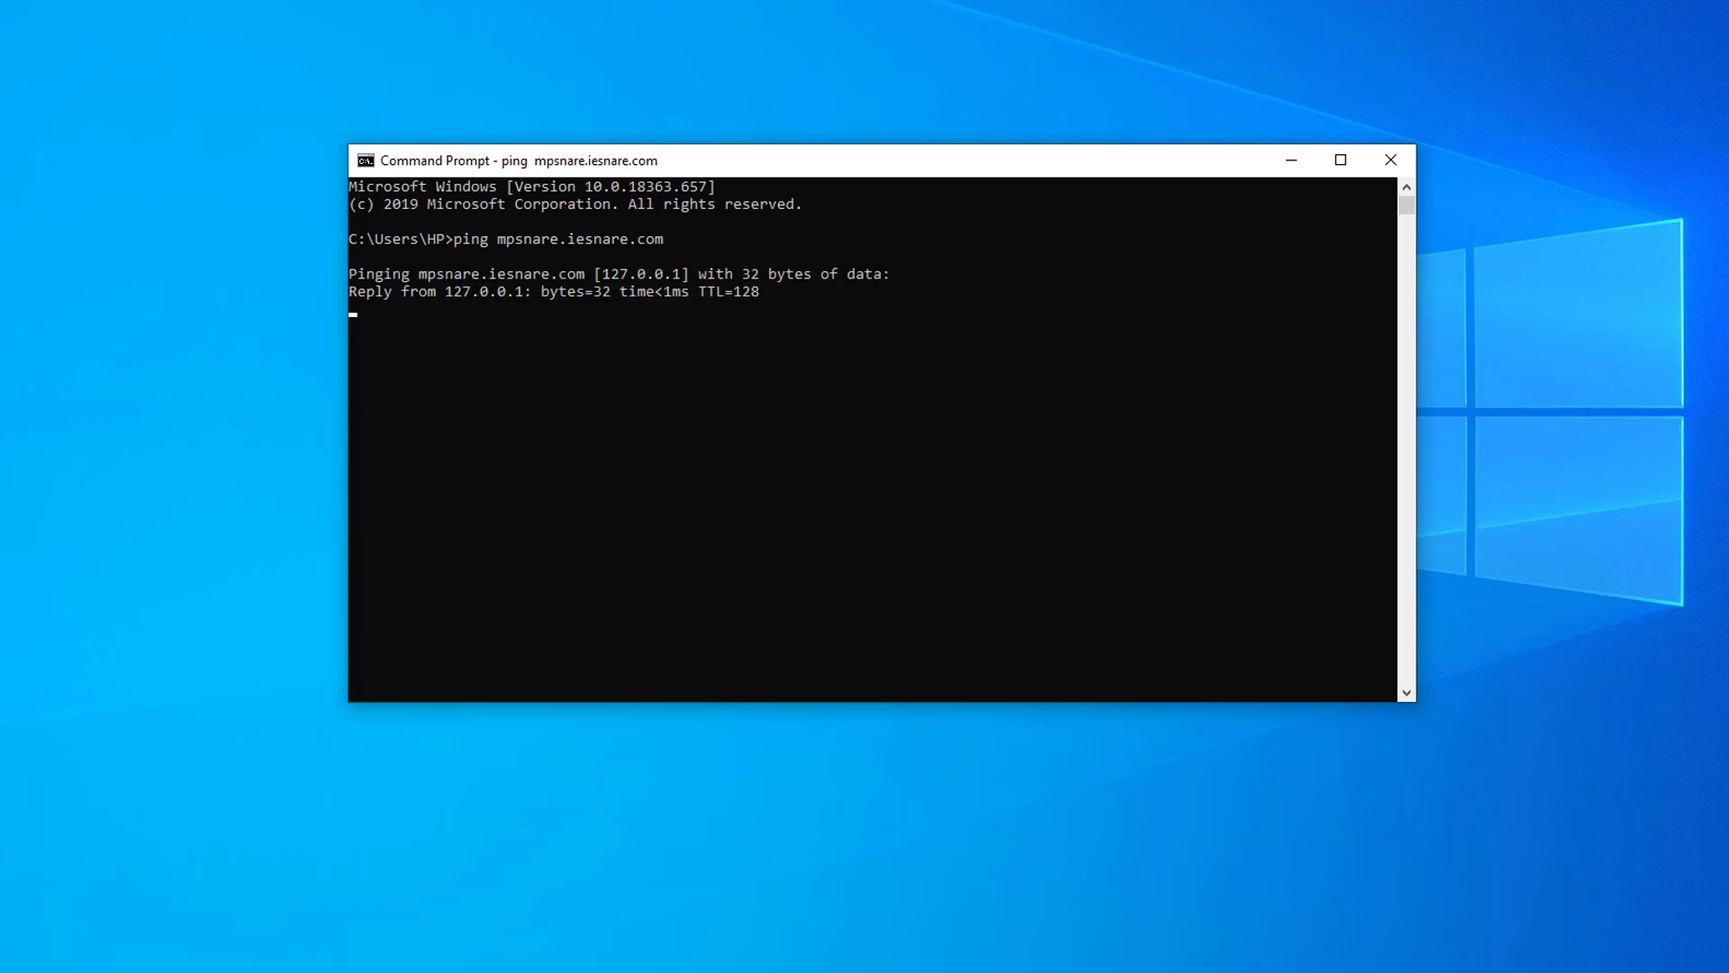